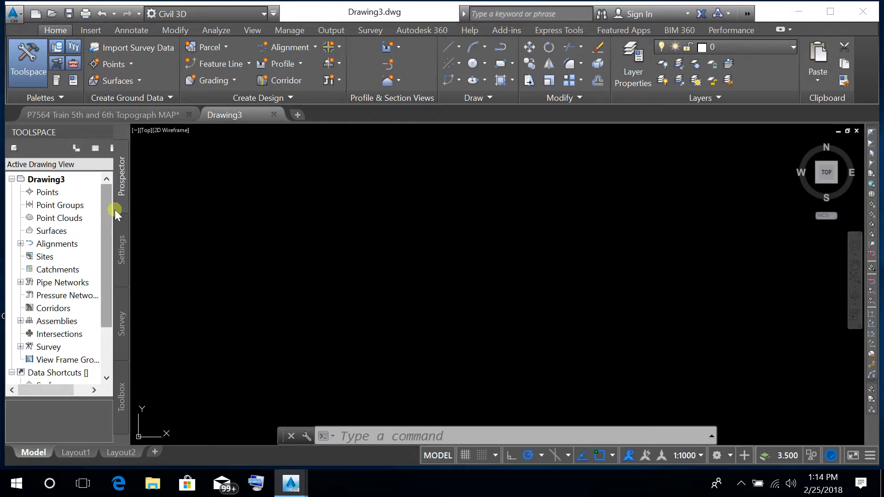
# Import the points from Survey Point.txt into Drawing3 using the ENZ (space delimited) format
pyautogui.click(51, 193)
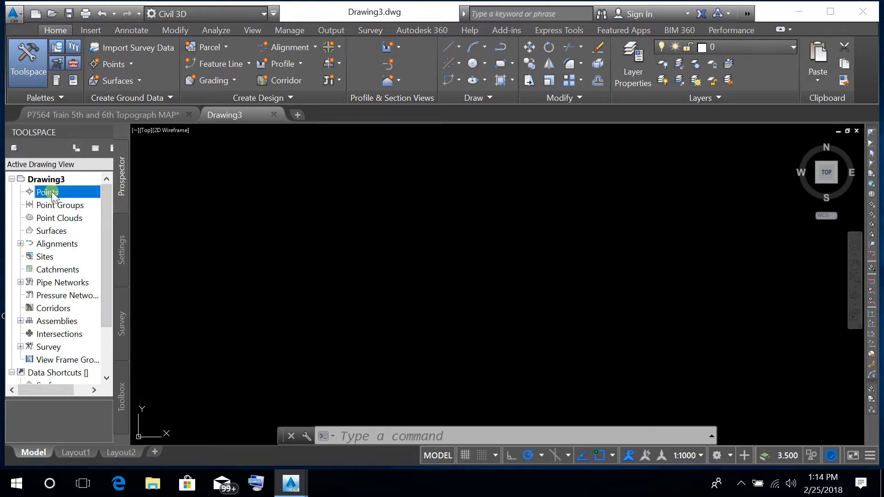
pyautogui.rightClick(52, 196)
pyautogui.click(89, 197)
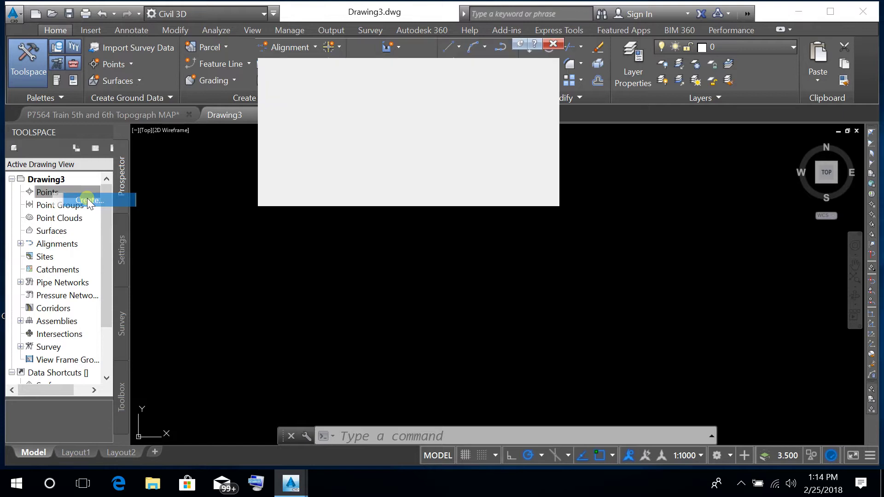
pyautogui.click(456, 67)
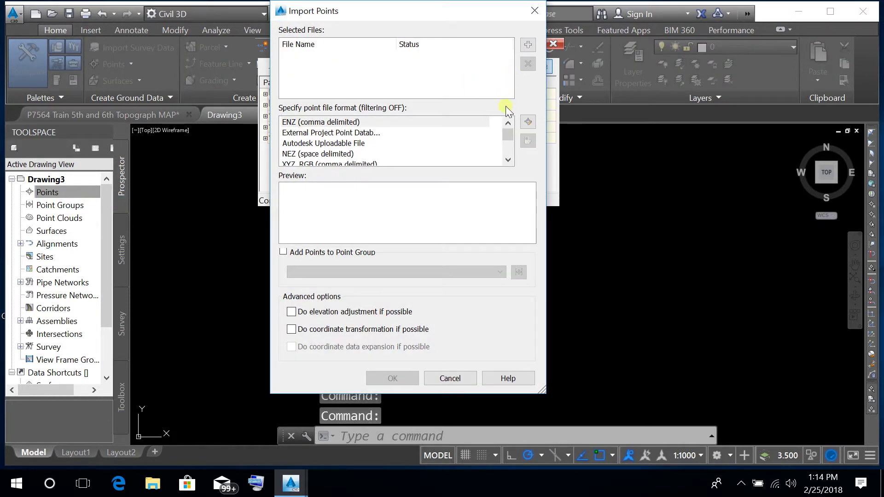
pyautogui.moveTo(509, 134); pyautogui.dragTo(510, 157)
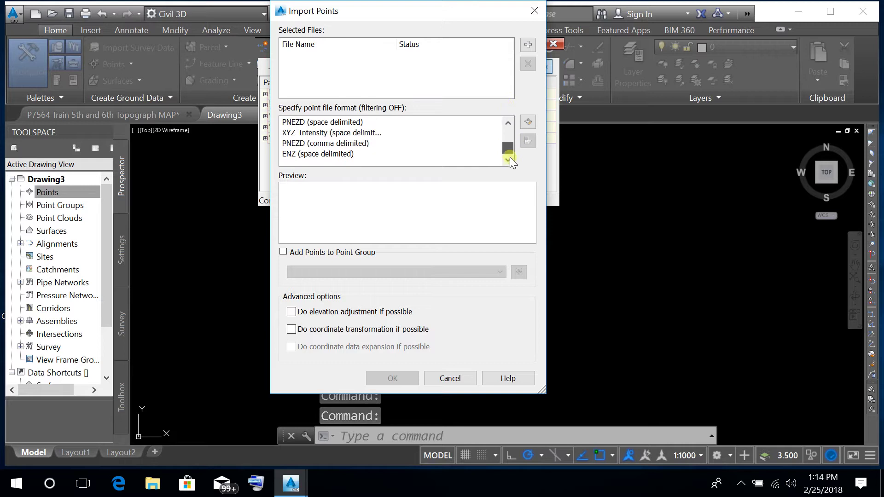
pyautogui.click(307, 155)
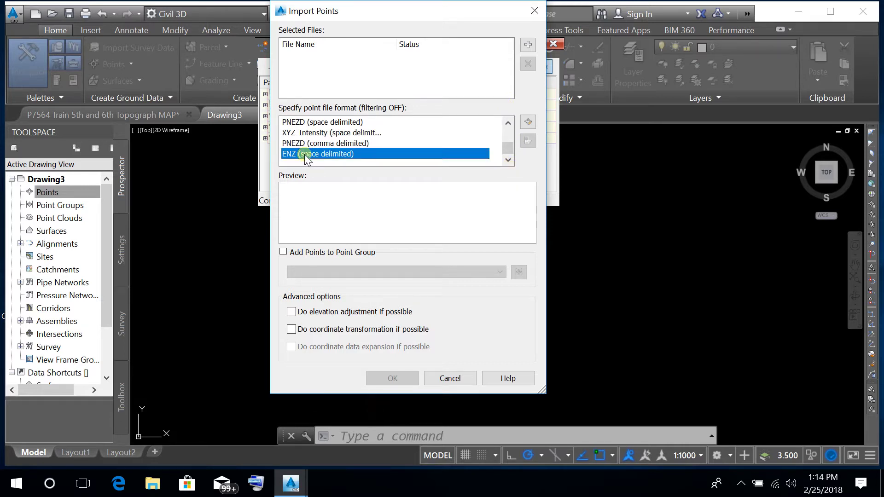
pyautogui.click(528, 46)
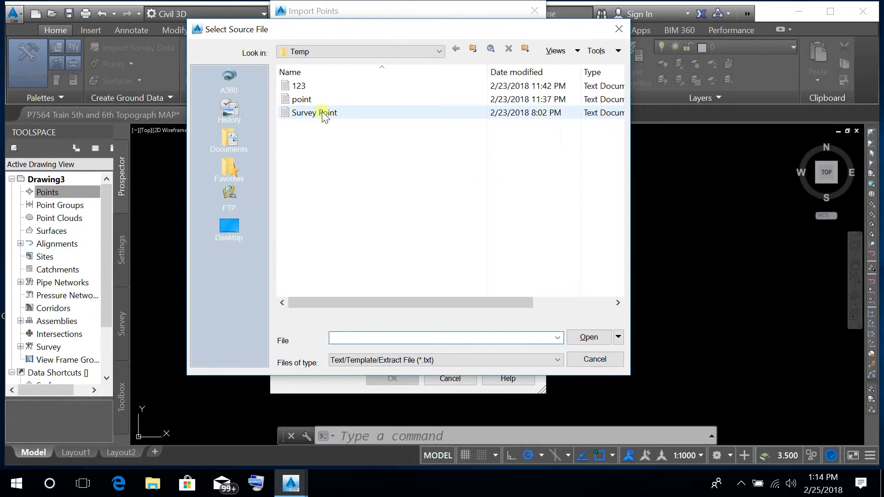
pyautogui.doubleClick(318, 113)
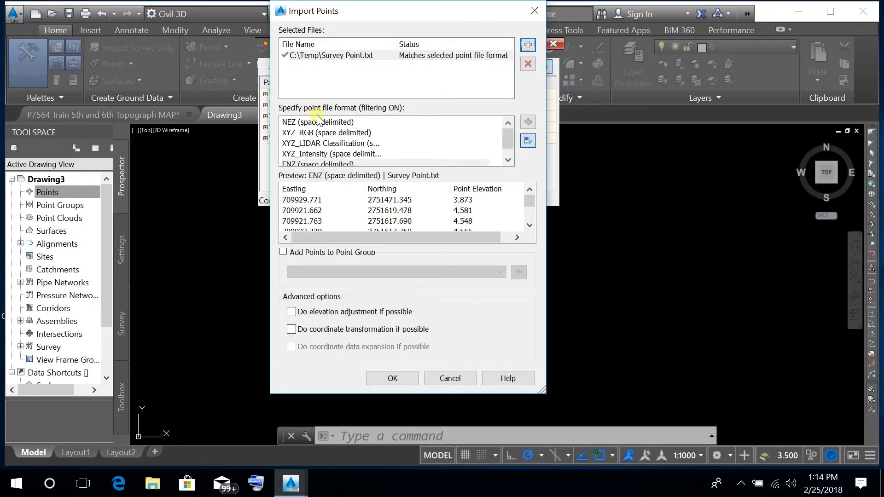
pyautogui.click(388, 380)
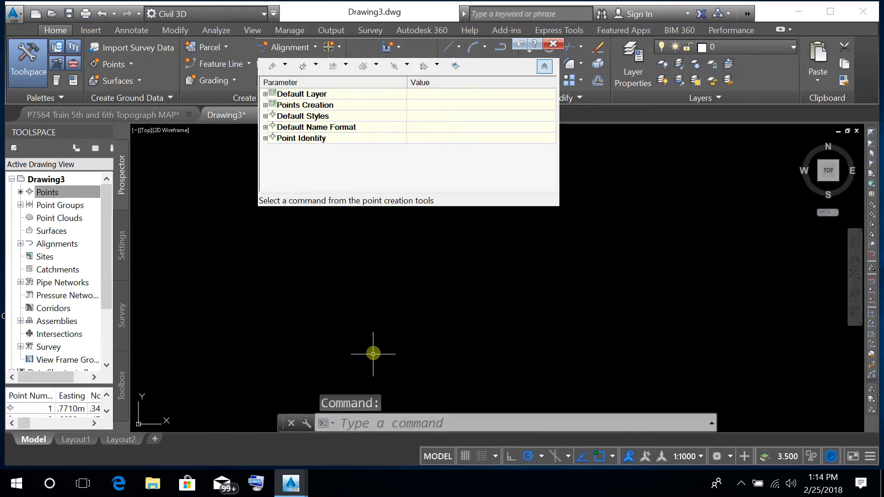
# Zoom to extents so the imported survey points fill the view
pyautogui.write('z')
pyautogui.press('Return')
pyautogui.write('e')
pyautogui.press('Return')
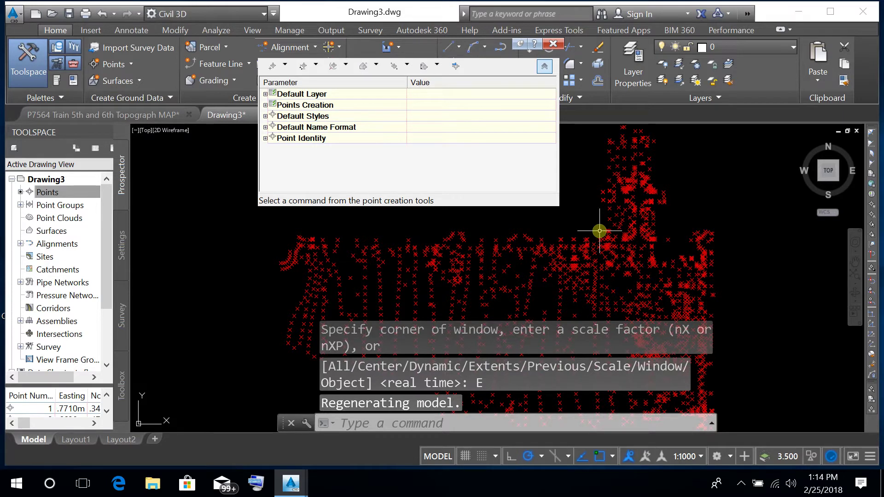
# Create a TIN surface named EG with the Contours 1m and 5m (Background) style
pyautogui.rightClick(53, 231)
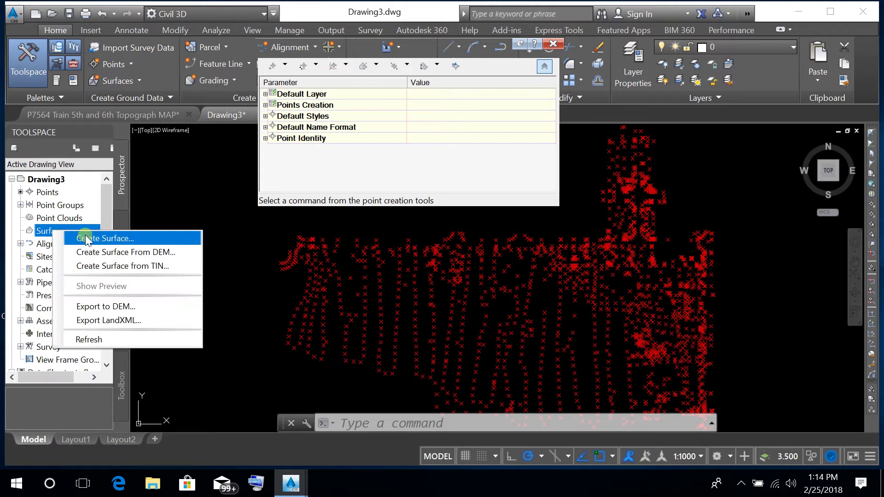
pyautogui.click(86, 239)
pyautogui.click(577, 190)
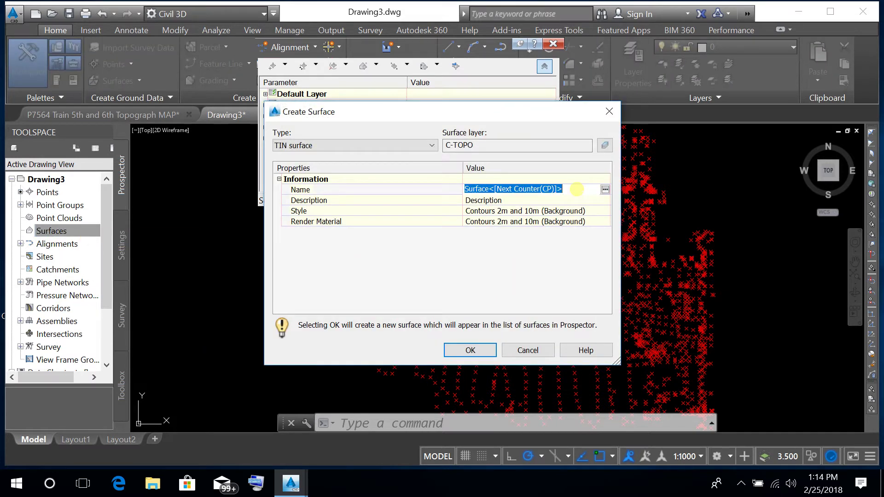
pyautogui.write('EG')
pyautogui.click(576, 212)
pyautogui.click(604, 211)
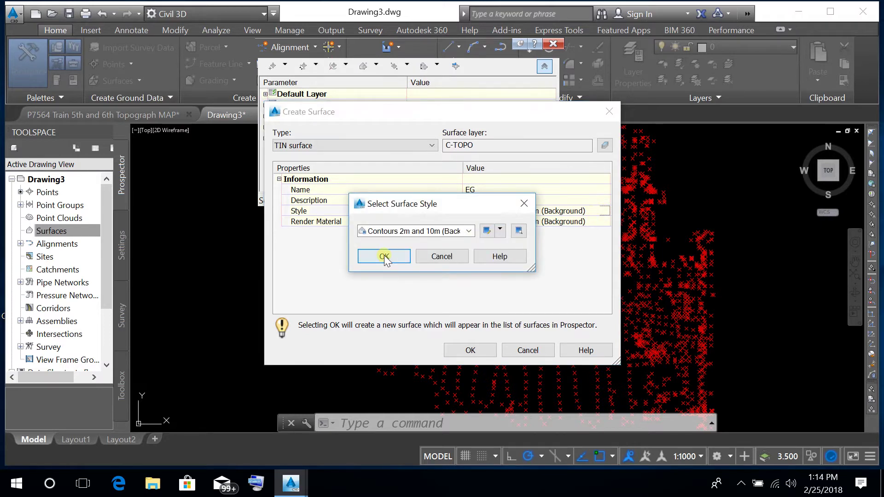
pyautogui.click(447, 231)
pyautogui.click(435, 271)
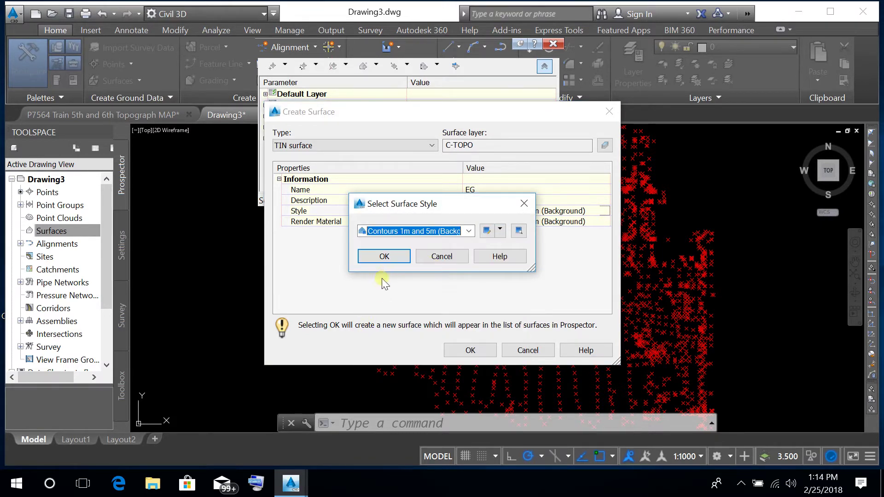
pyautogui.click(385, 256)
pyautogui.click(465, 351)
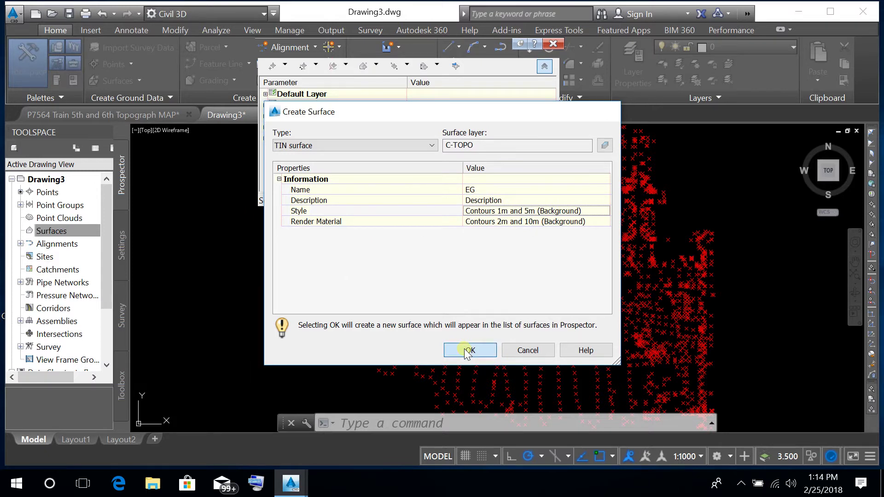
# Add the _All Points point group to the EG surface definition
pyautogui.click(20, 231)
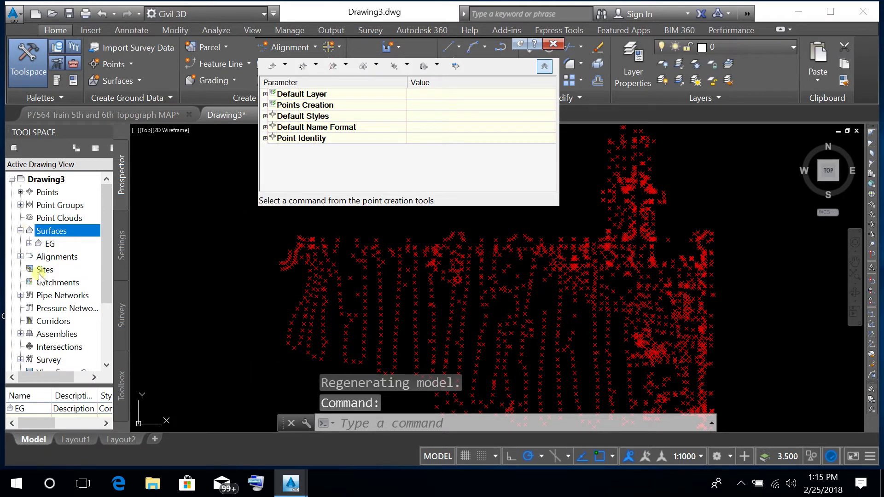
pyautogui.click(29, 244)
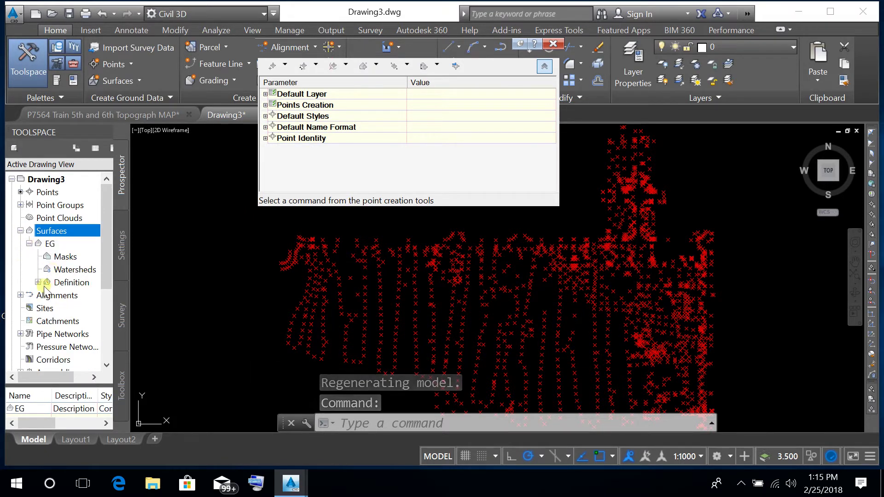
pyautogui.click(38, 283)
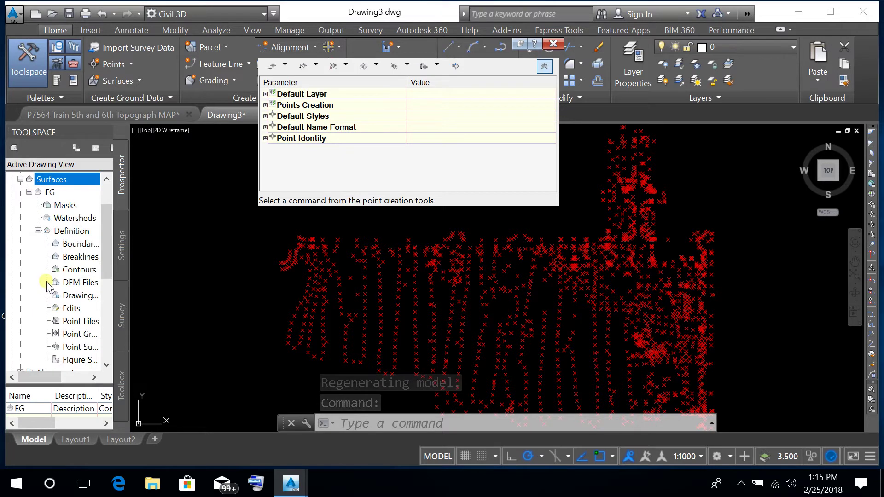
pyautogui.rightClick(82, 334)
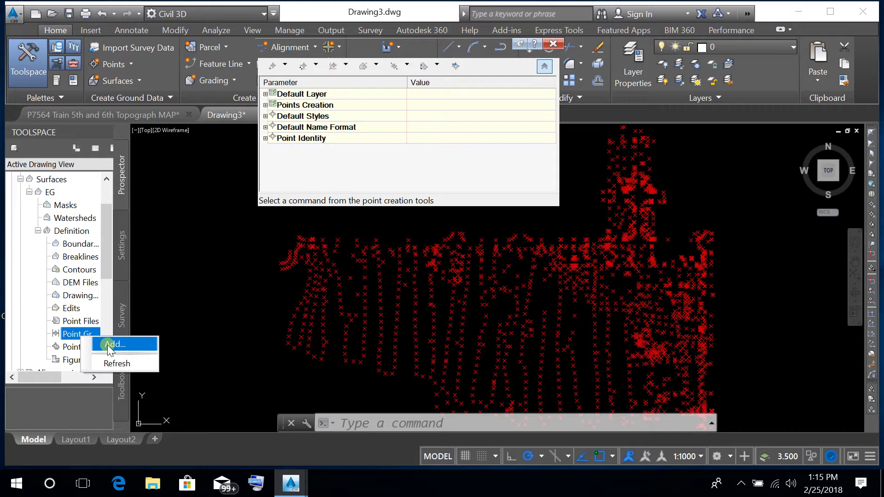
pyautogui.click(109, 346)
pyautogui.click(364, 213)
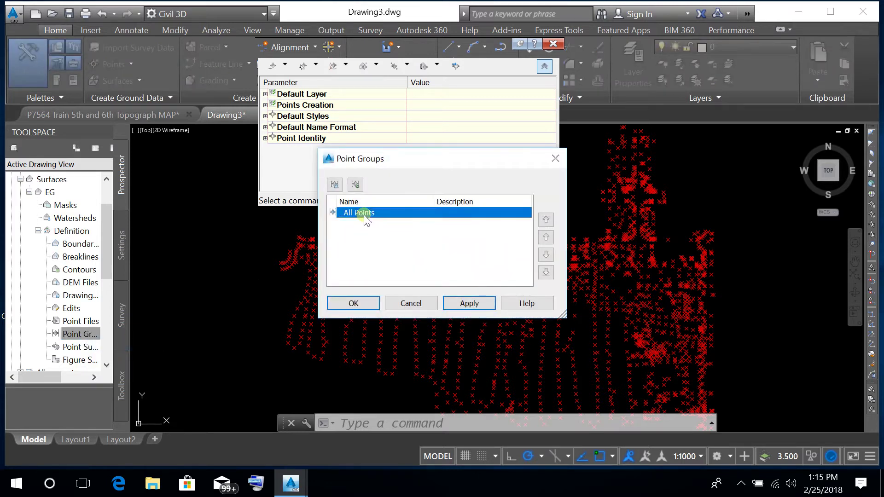
pyautogui.click(352, 302)
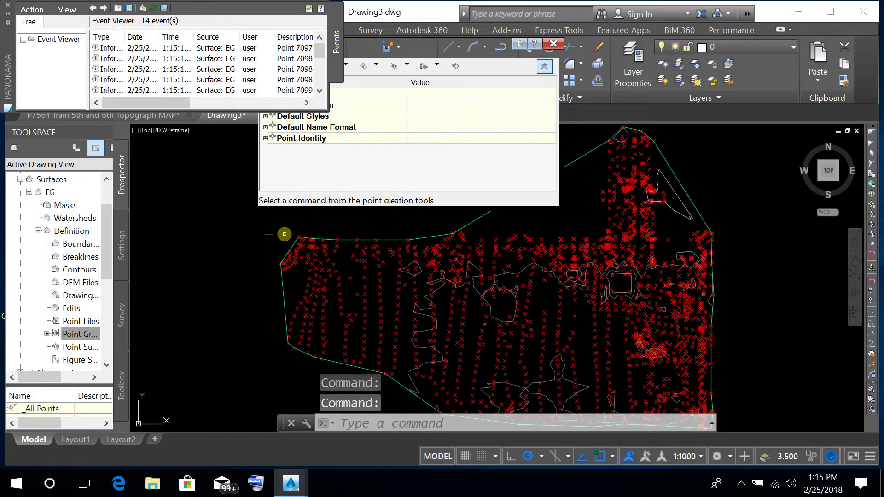
# Zoom around the new EG contours and select the EG surface
pyautogui.scroll(-2, 284, 234)
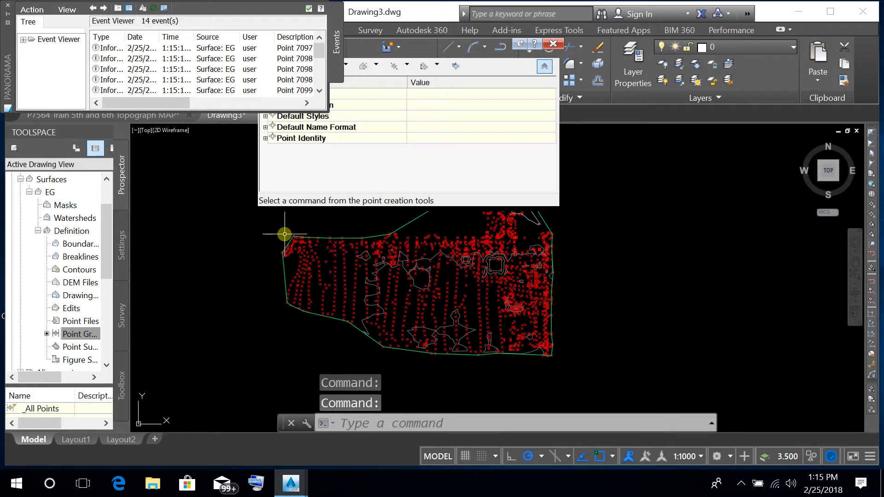
pyautogui.scroll(2, 341, 320)
pyautogui.click(341, 320)
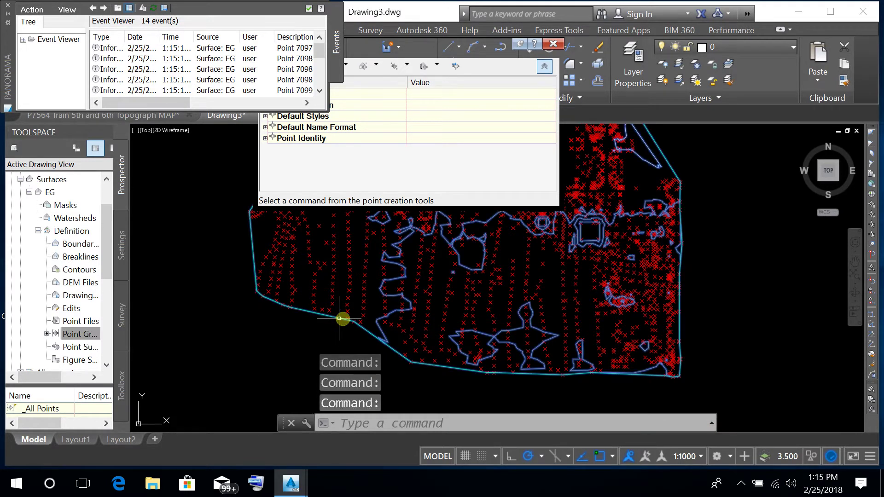
# Change EG's surface style contours to 0.2 m minor and 1.0 m major intervals
pyautogui.rightClick(340, 319)
pyautogui.click(404, 272)
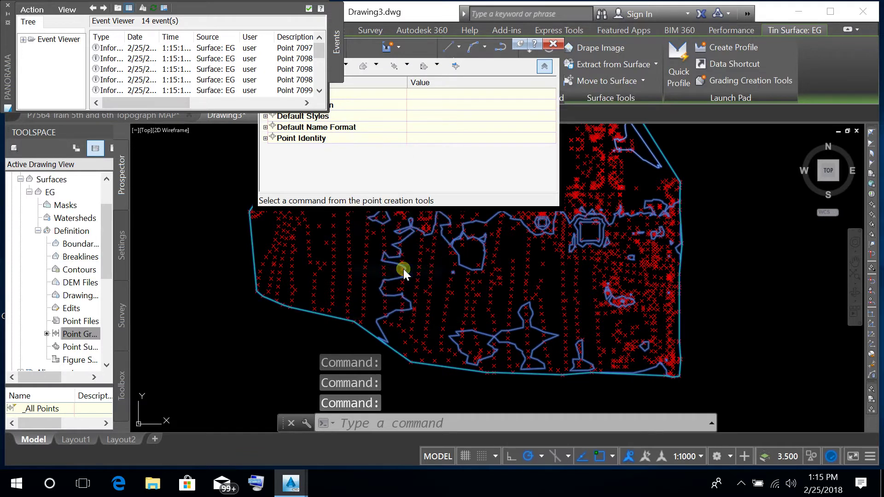
pyautogui.click(308, 105)
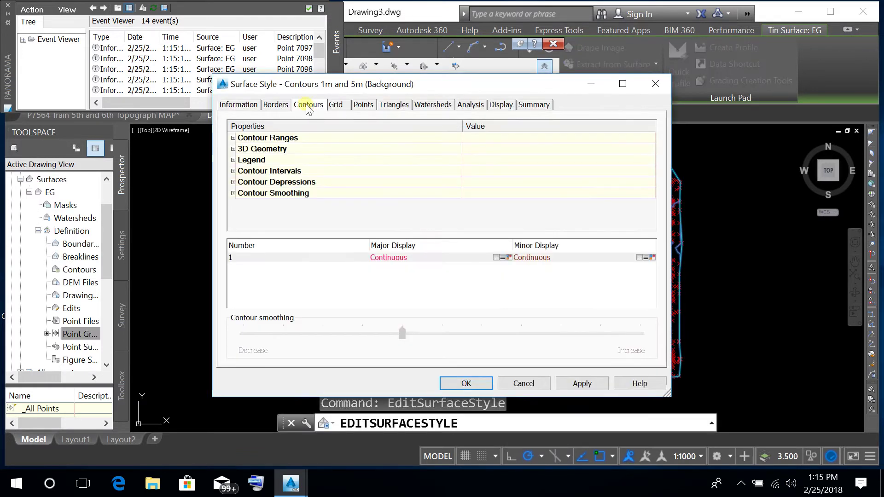
pyautogui.click(233, 171)
pyautogui.click(545, 195)
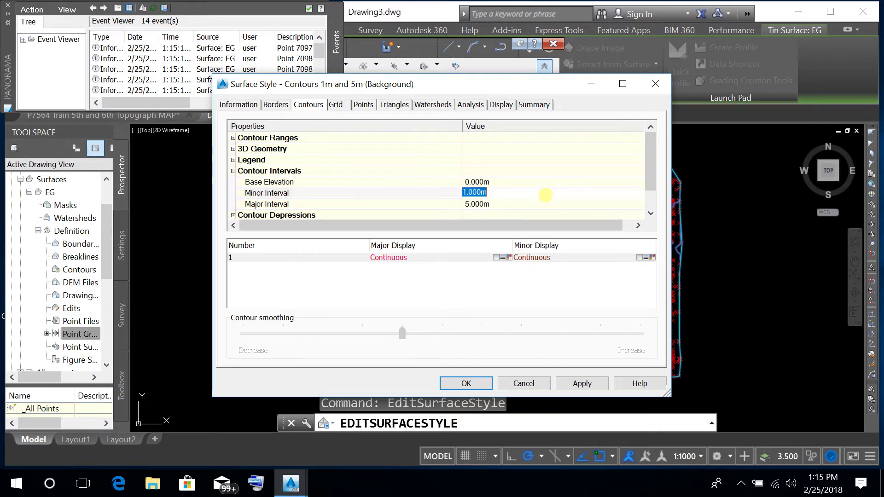
pyautogui.press('Return')
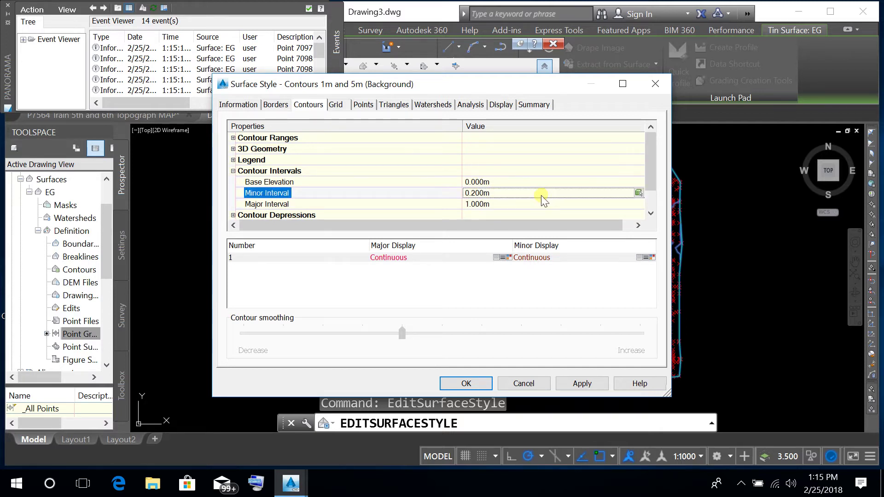
pyautogui.click(576, 383)
pyautogui.click(464, 383)
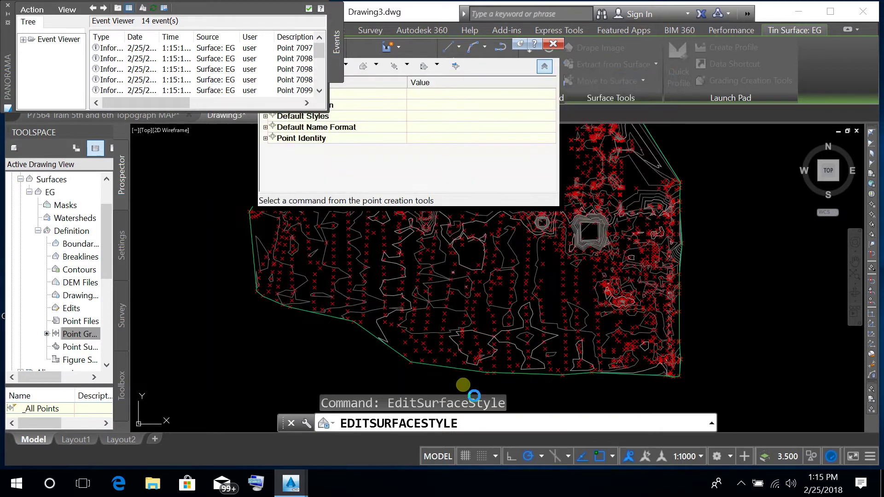
pyautogui.press('Escape')
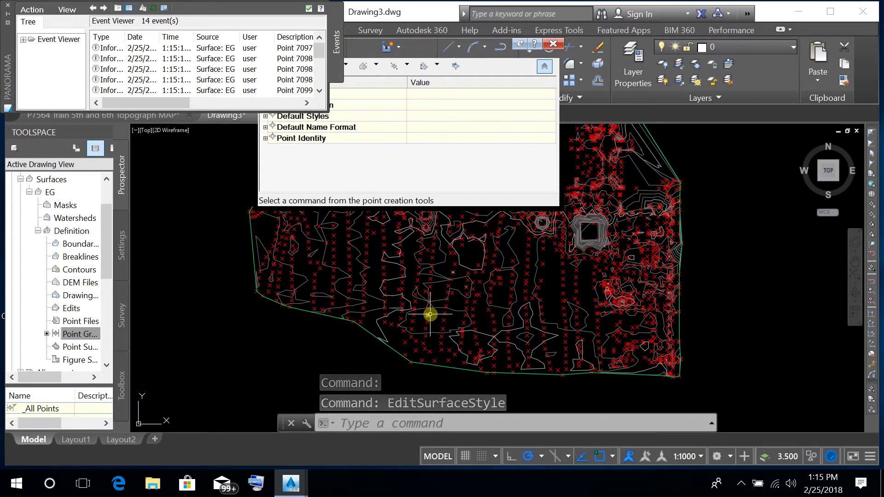
# Close the event log window and the point creation settings toolbar
pyautogui.click(9, 7)
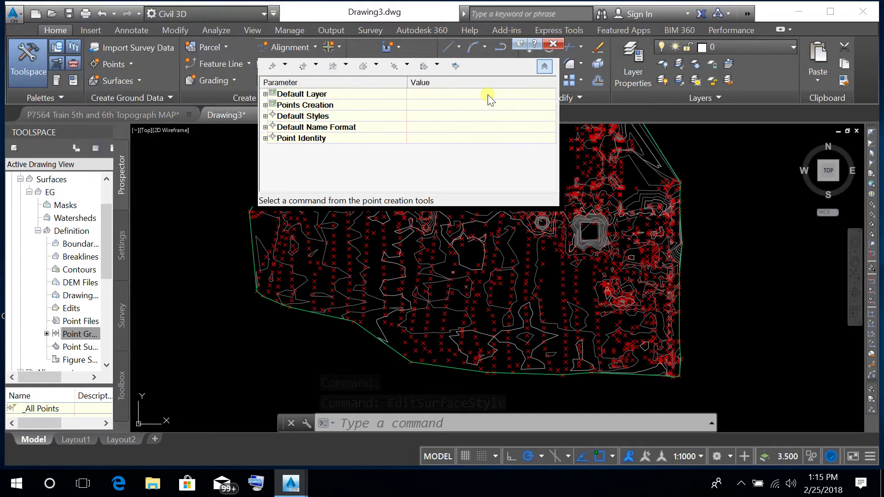
pyautogui.click(553, 44)
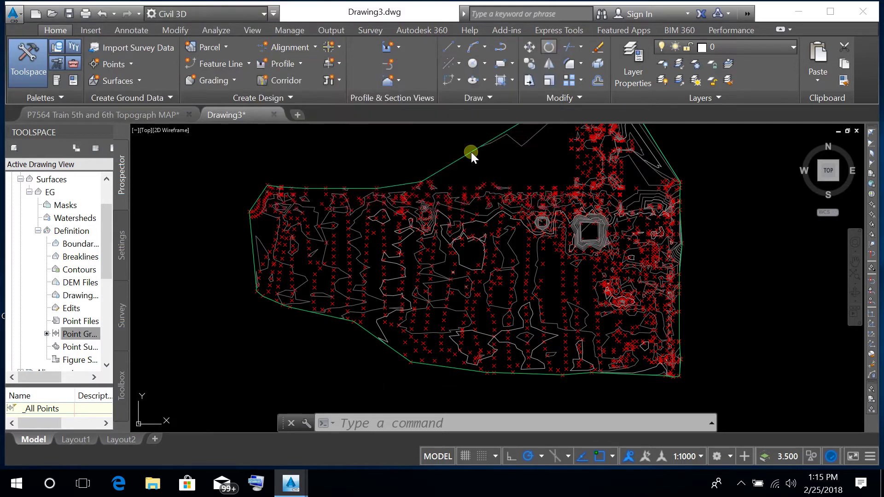
pyautogui.scroll(3, 386, 272)
# Draw the plot rectangle over the EG points with RECTANG and select it
pyautogui.write('rec')
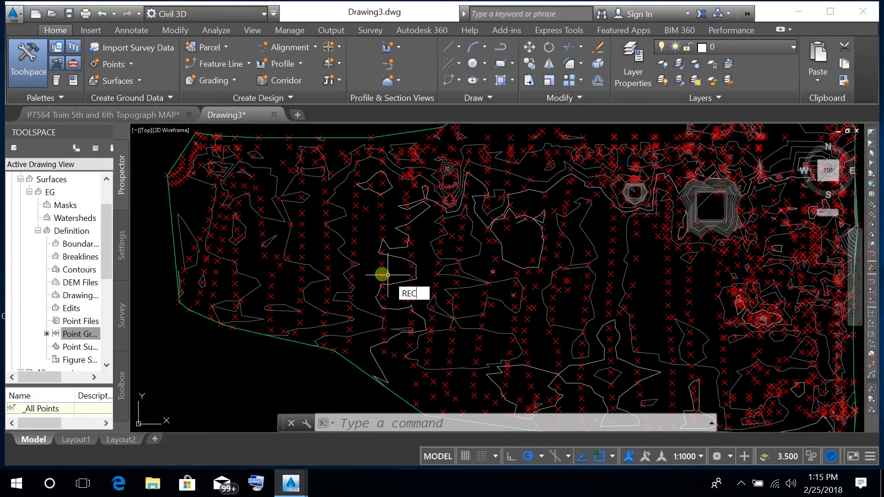
pyautogui.press('Return')
pyautogui.scroll(3, 368, 300)
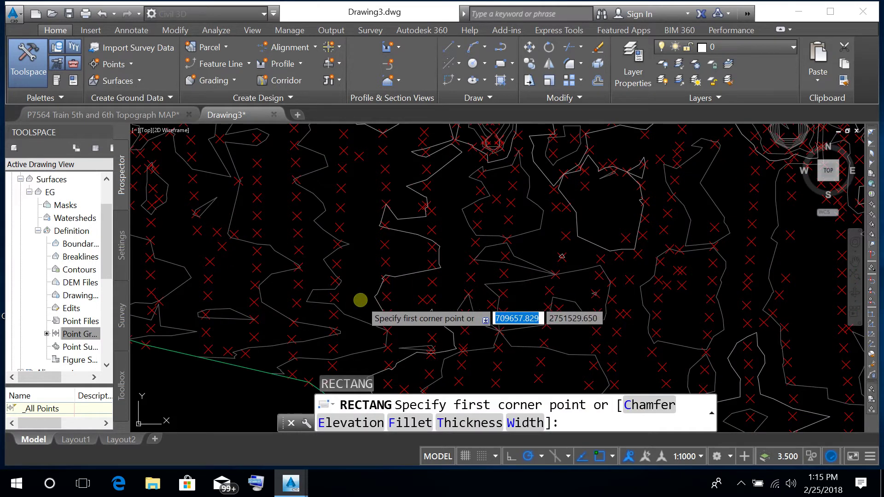
pyautogui.click(360, 300)
pyautogui.click(699, 208)
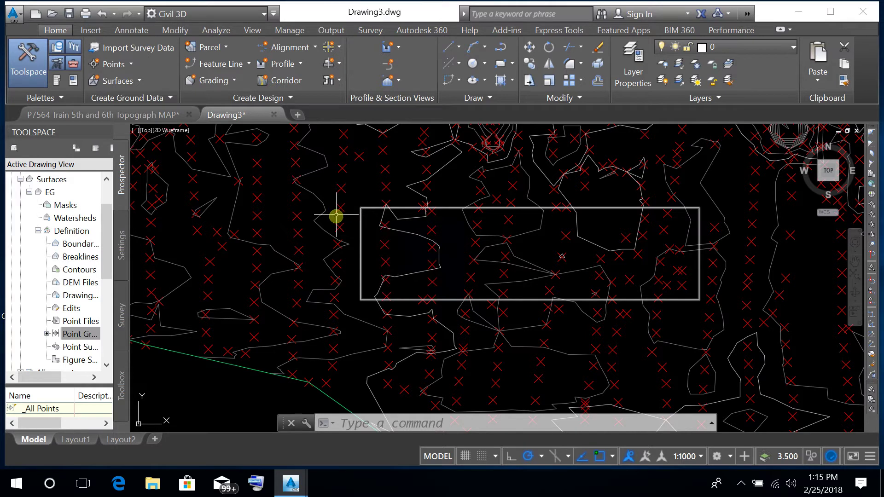
pyautogui.click(360, 218)
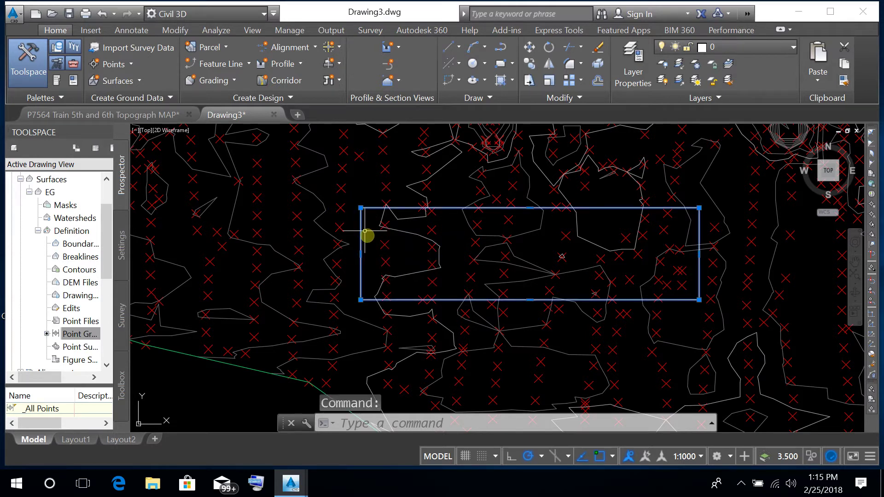
pyautogui.write('M')
# Set the plot rectangle's elevation to 5 in the Properties palette
pyautogui.hotkey('ctrl', '1')
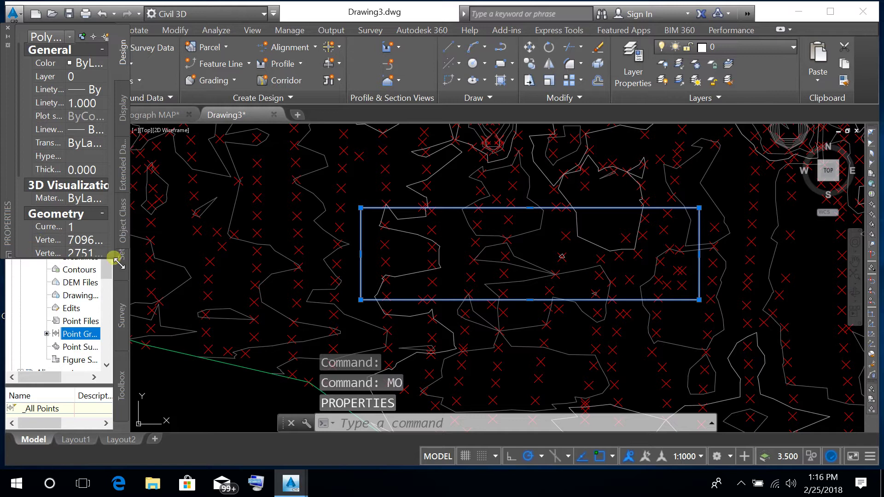
pyautogui.moveTo(119, 264); pyautogui.dragTo(191, 449)
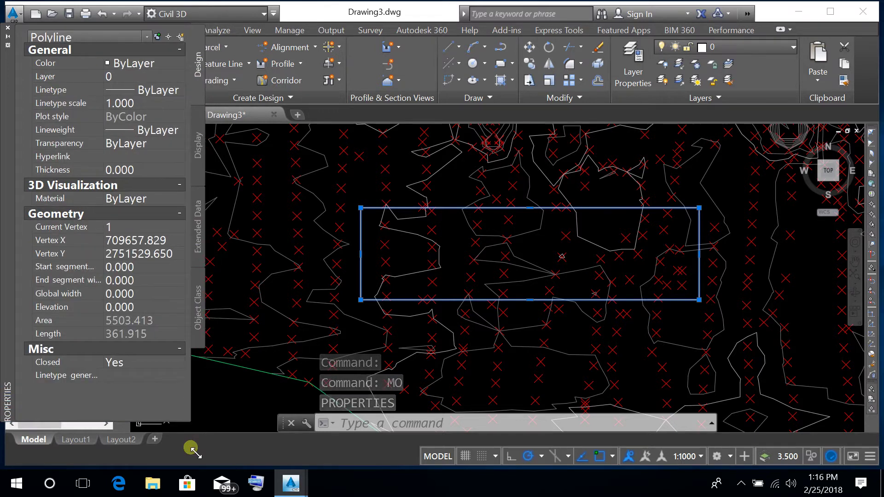
pyautogui.click(149, 307)
pyautogui.write('5')
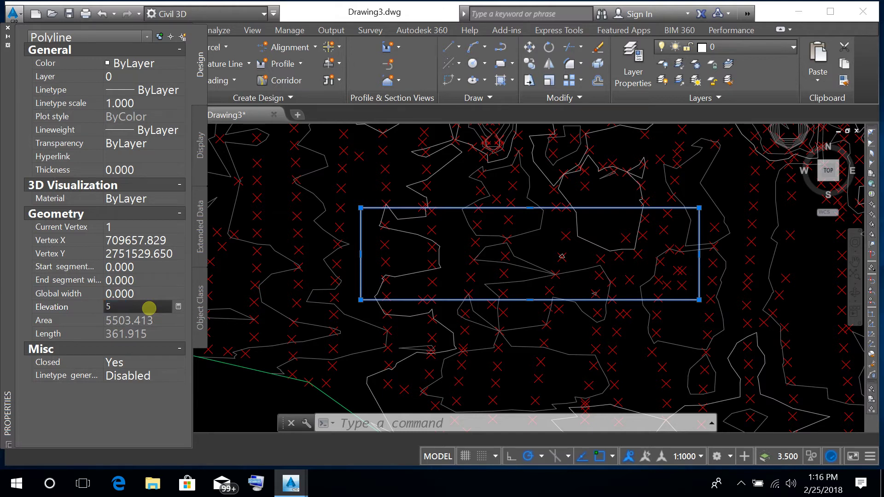
pyautogui.press('Return')
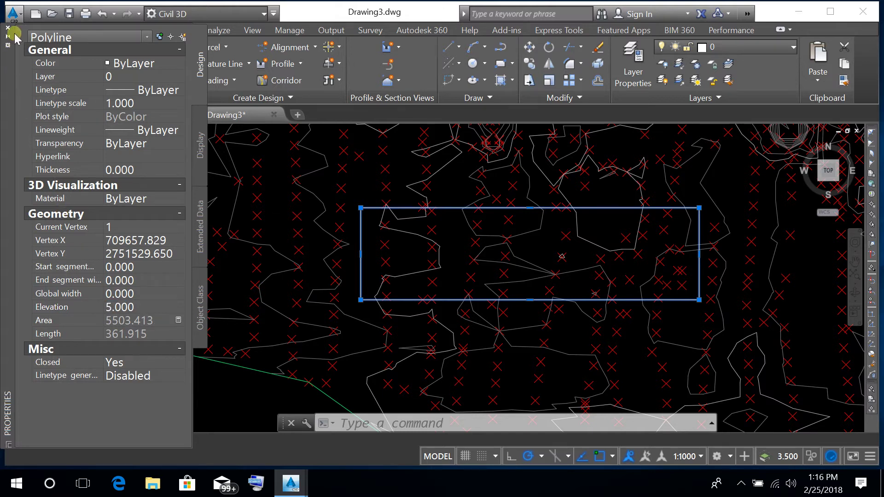
pyautogui.click(8, 27)
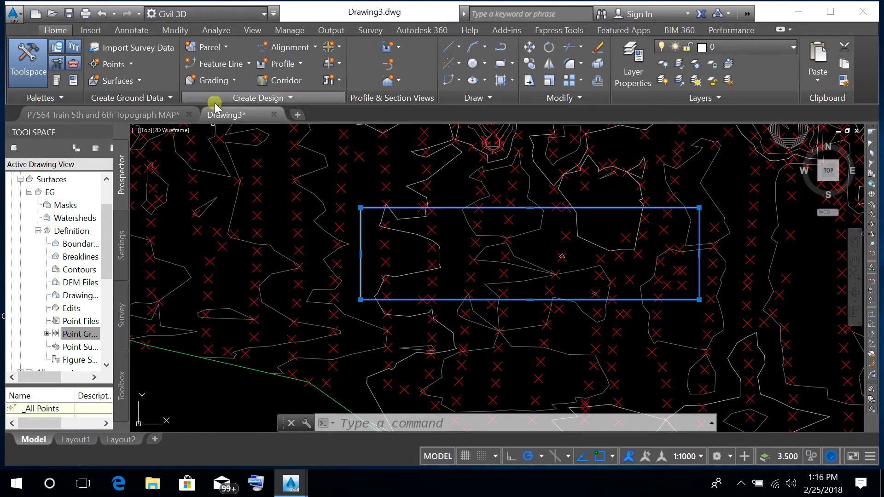
# Create grading group NEW PLOT with automatic surface creation and EG as volume base surface
pyautogui.click(235, 82)
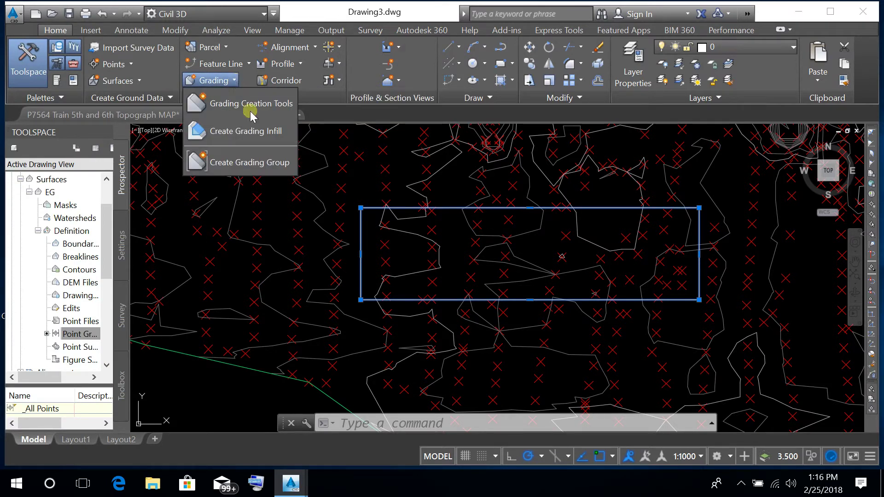
pyautogui.click(217, 163)
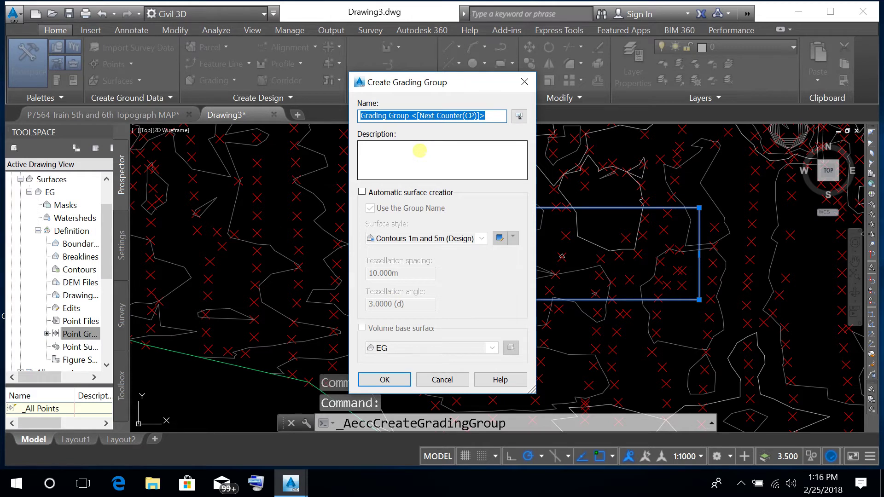
pyautogui.write('NEW PLOT')
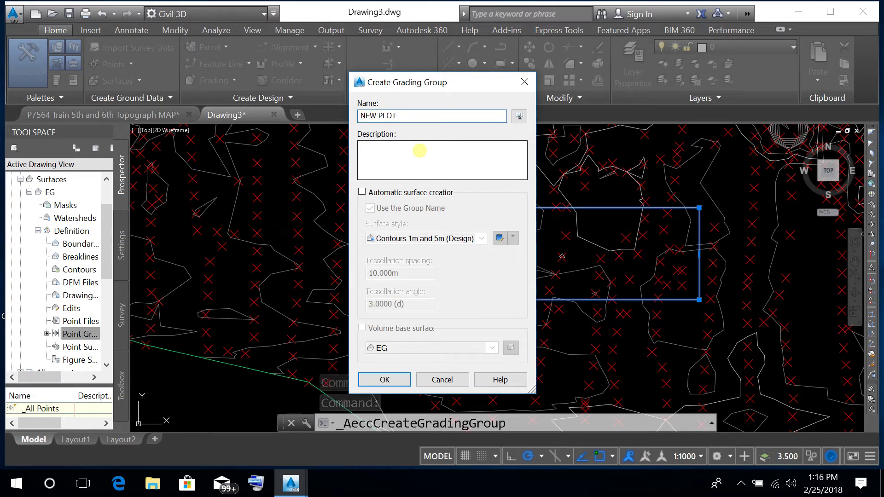
pyautogui.click(362, 192)
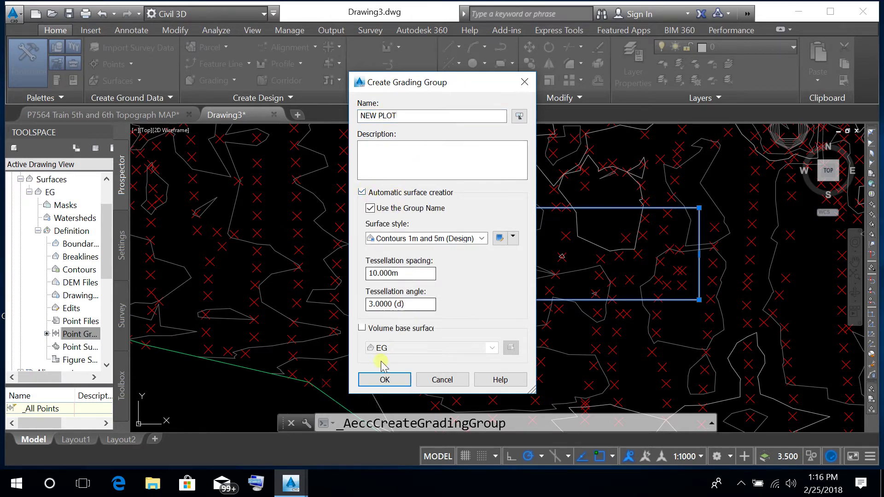
pyautogui.click(362, 328)
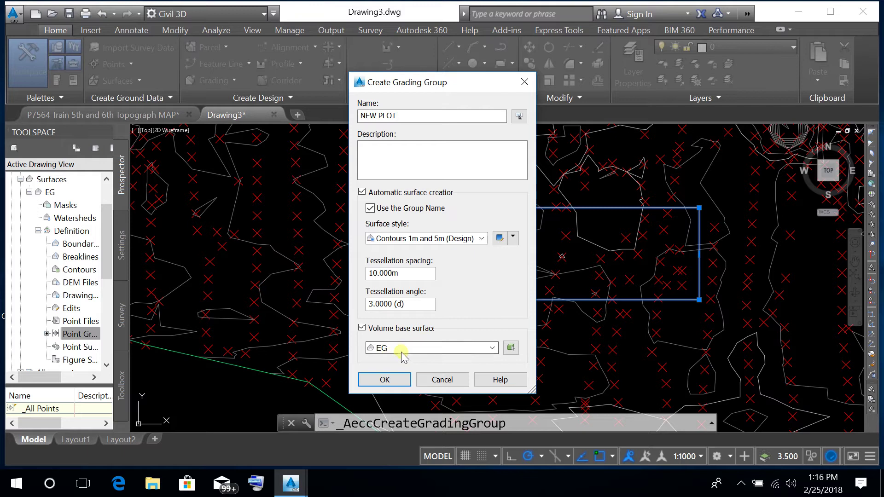
pyautogui.click(384, 380)
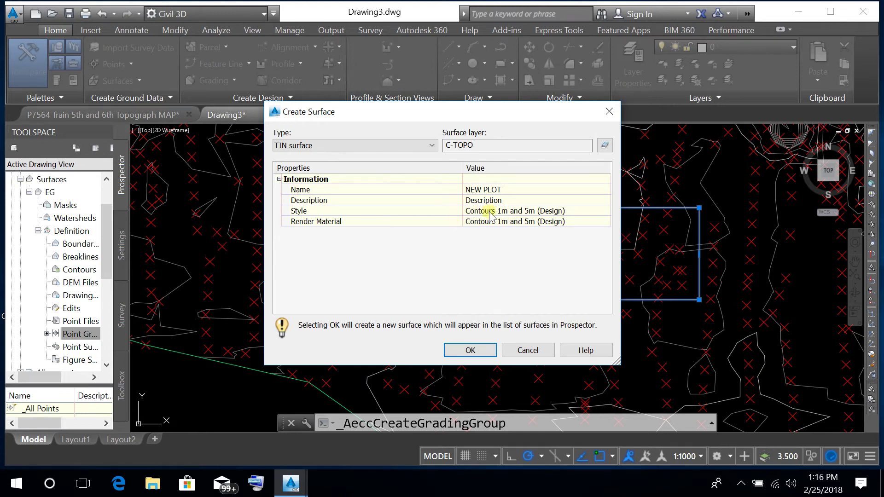
pyautogui.click(459, 355)
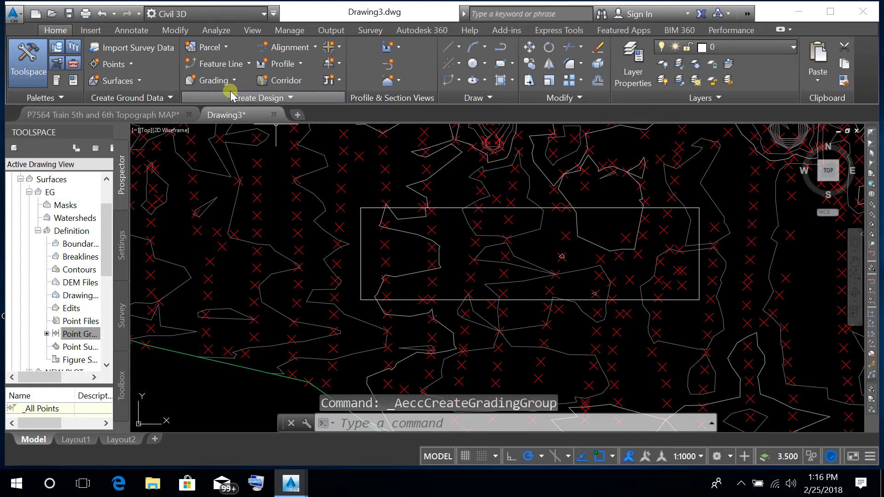
# Set the grading tools to group NEW PLOT, target surface EG and Grade to Surface criteria
pyautogui.click(230, 80)
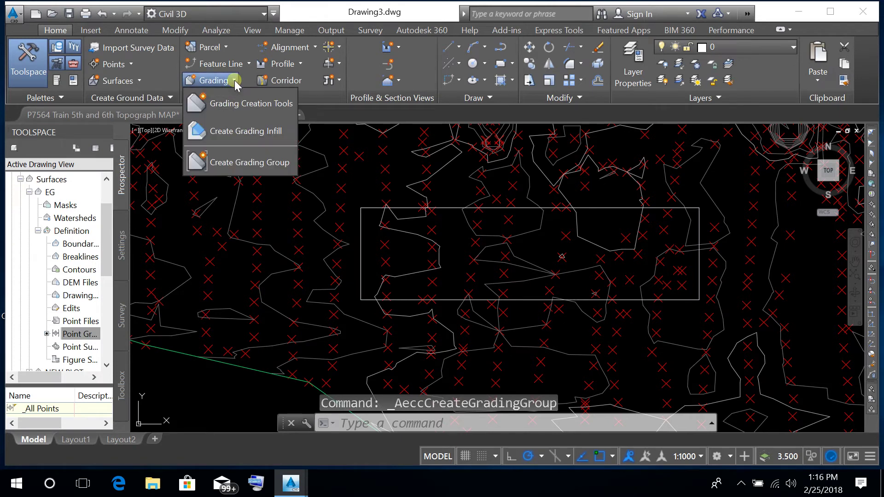
pyautogui.click(224, 108)
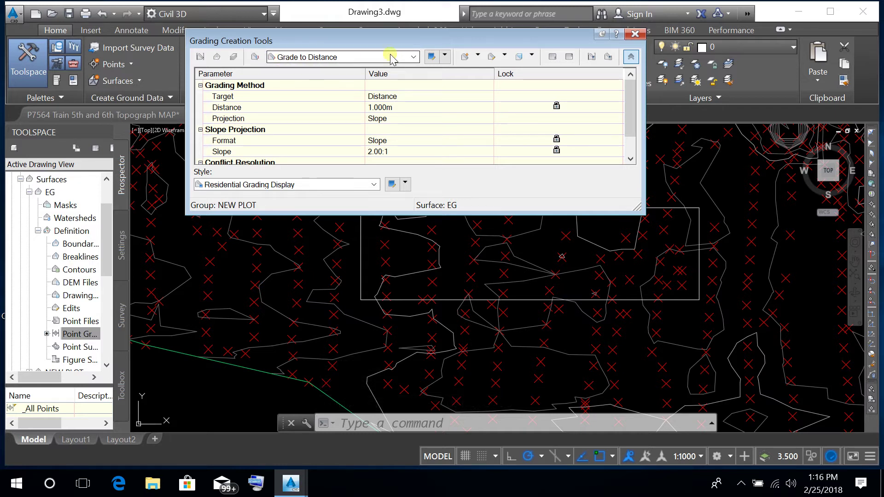
pyautogui.click(200, 57)
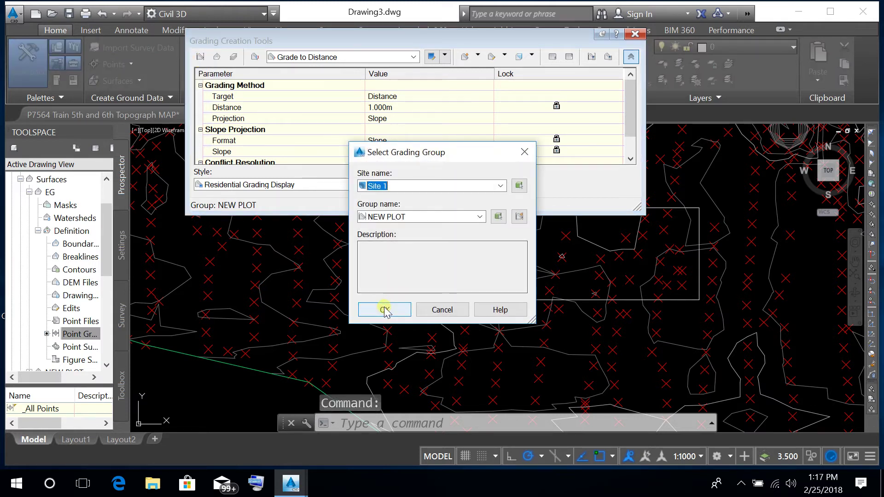
pyautogui.click(385, 309)
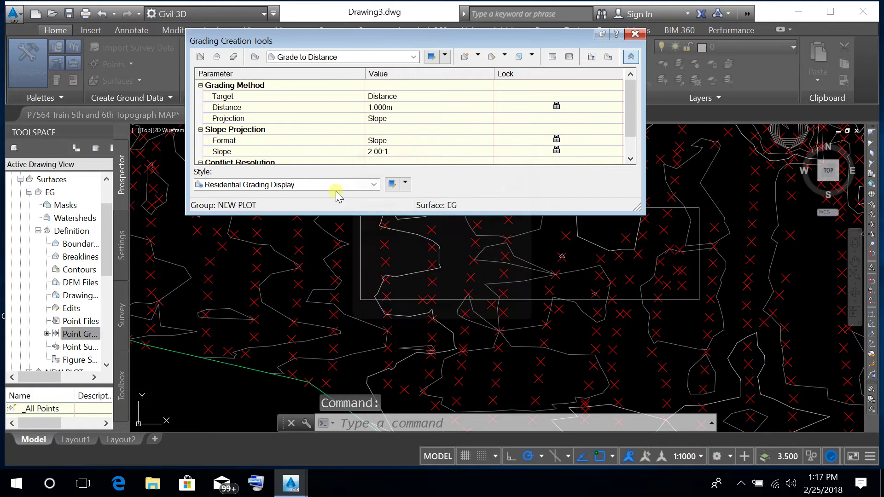
pyautogui.click(216, 56)
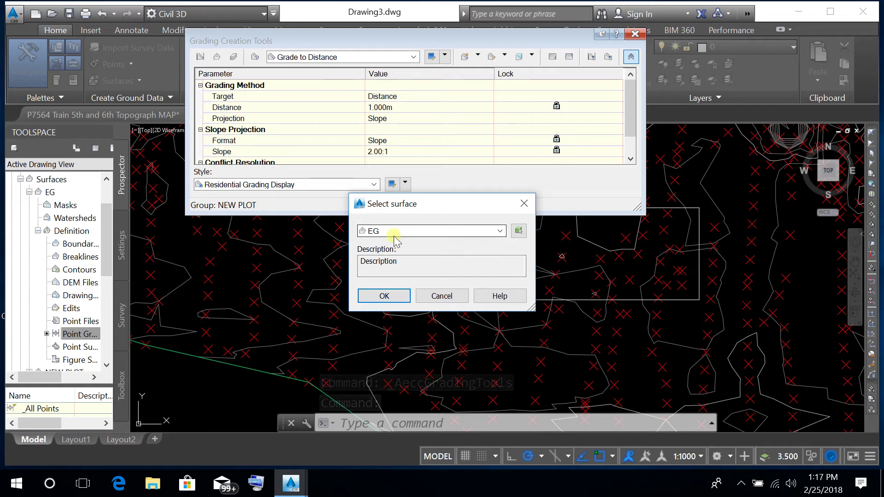
pyautogui.click(384, 296)
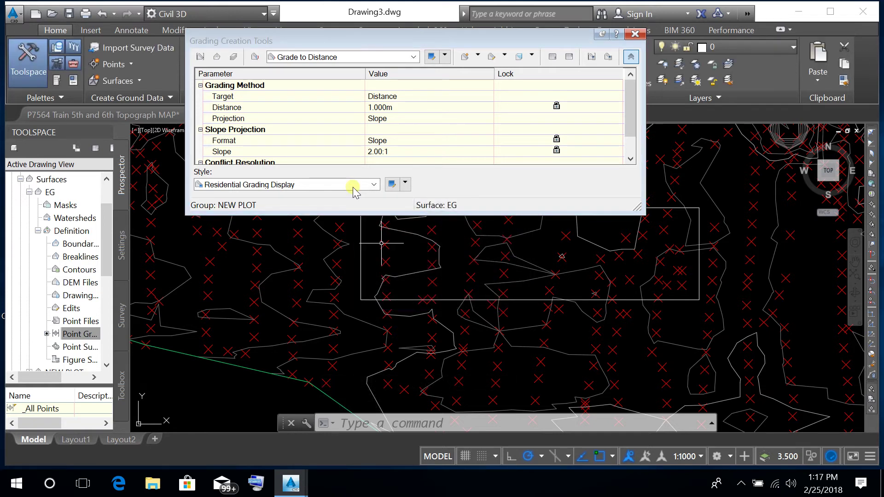
pyautogui.click(326, 57)
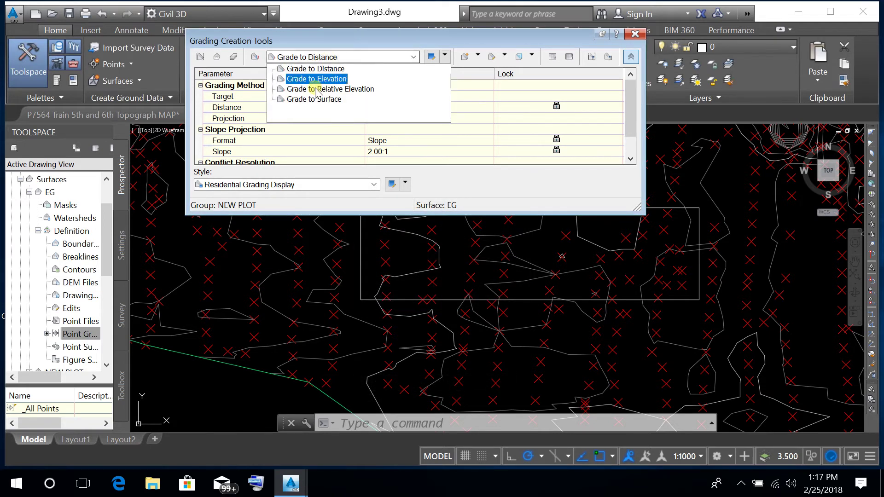
pyautogui.click(301, 100)
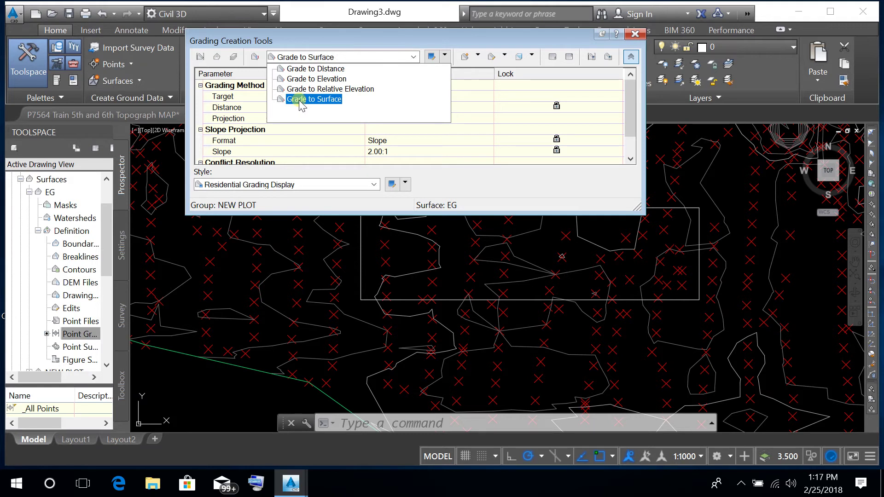
pyautogui.click(545, 82)
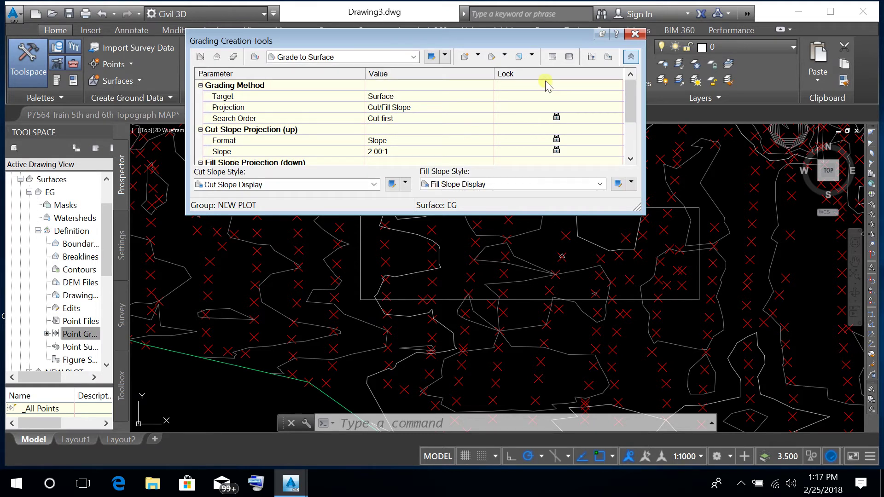
# Grade the rectangle outward to EG along its full length with 2:1 cut/fill slopes
pyautogui.click(478, 57)
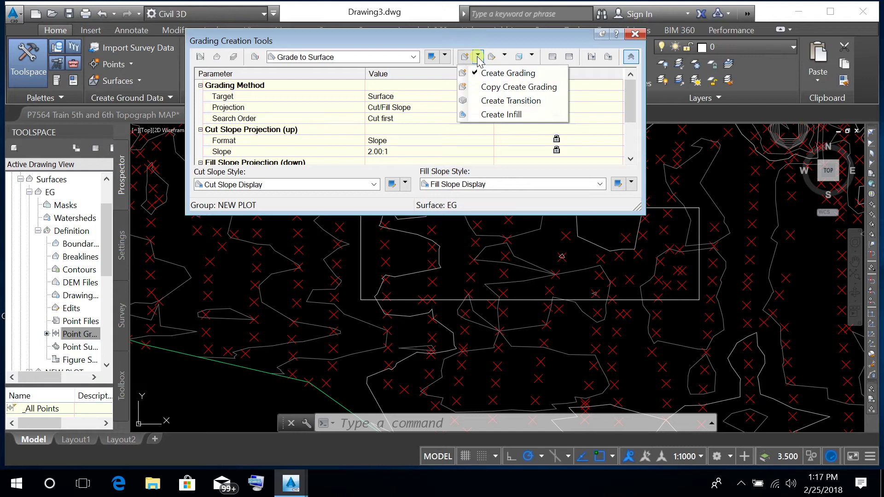
pyautogui.click(499, 74)
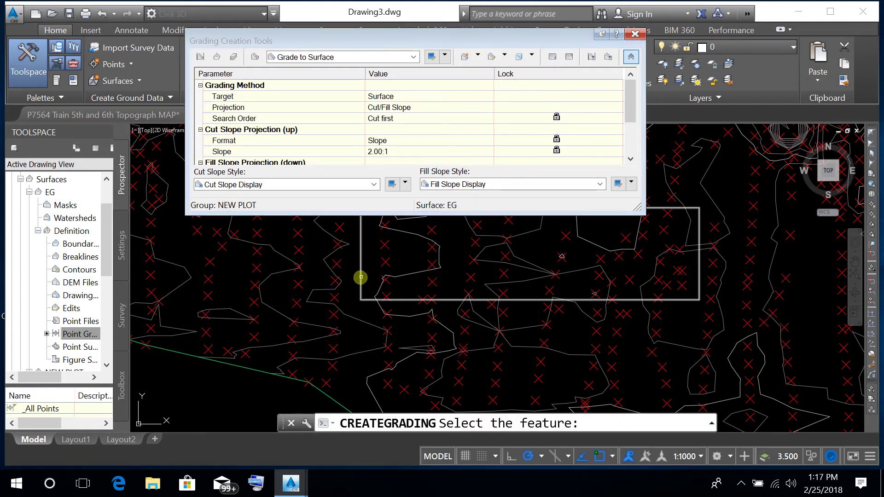
pyautogui.click(360, 278)
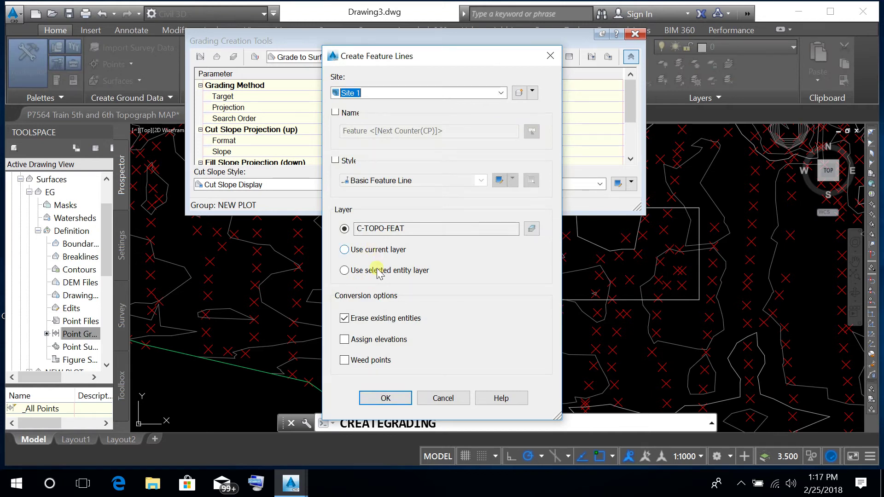
pyautogui.click(385, 397)
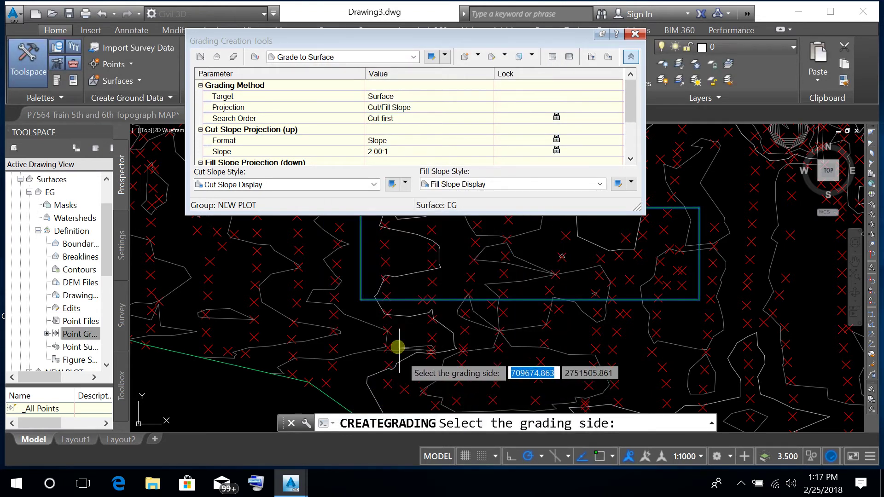
pyautogui.click(403, 310)
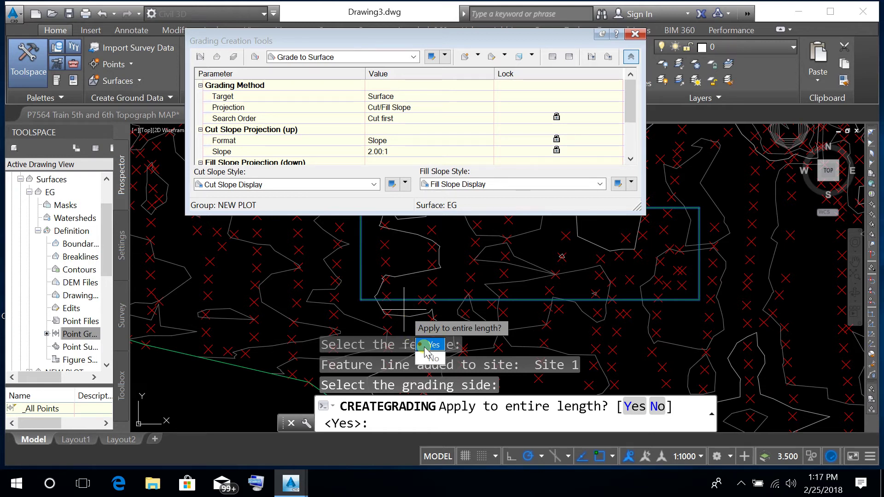
pyautogui.write('Y')
pyautogui.press('Return')
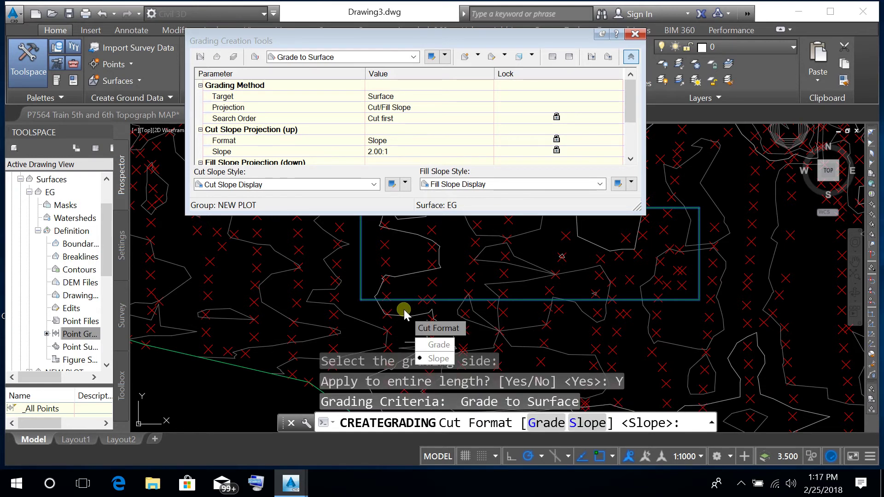
pyautogui.press('Return')
pyautogui.press('Return')
pyautogui.press('Return')
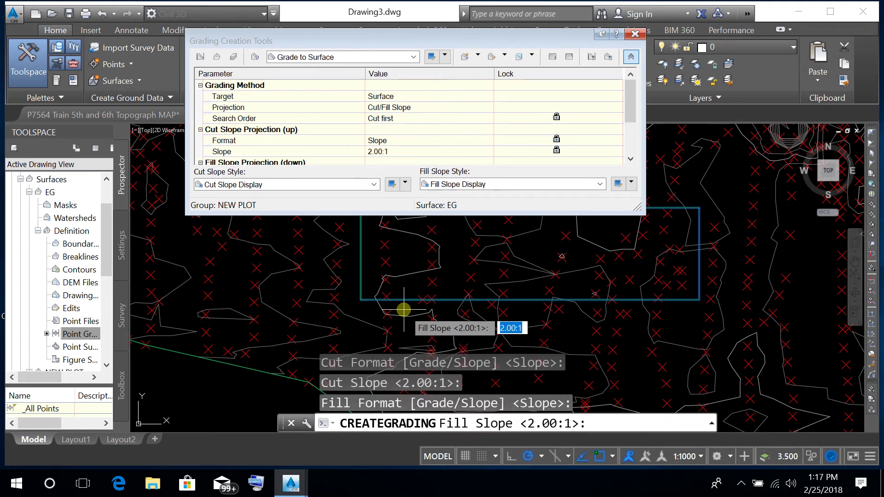
pyautogui.press('Return')
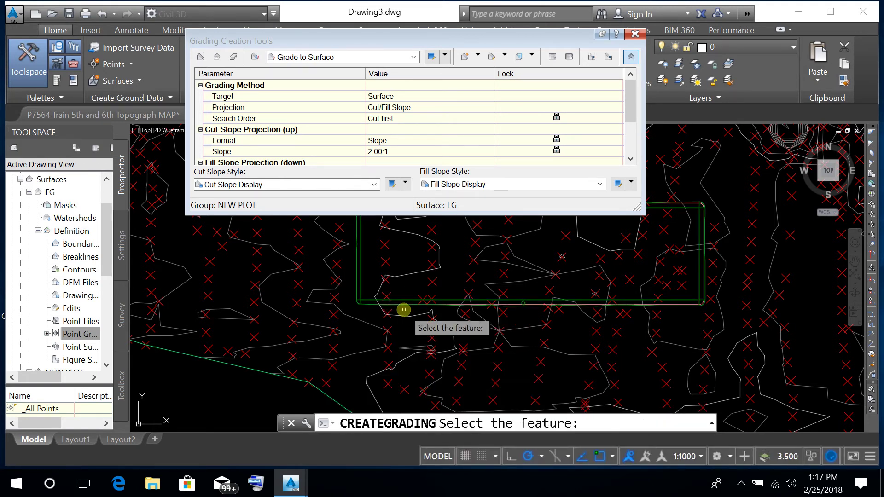
# Finish the grading command and close the Grading Creation Tools
pyautogui.moveTo(524, 286); pyautogui.dragTo(521, 349, button='middle')
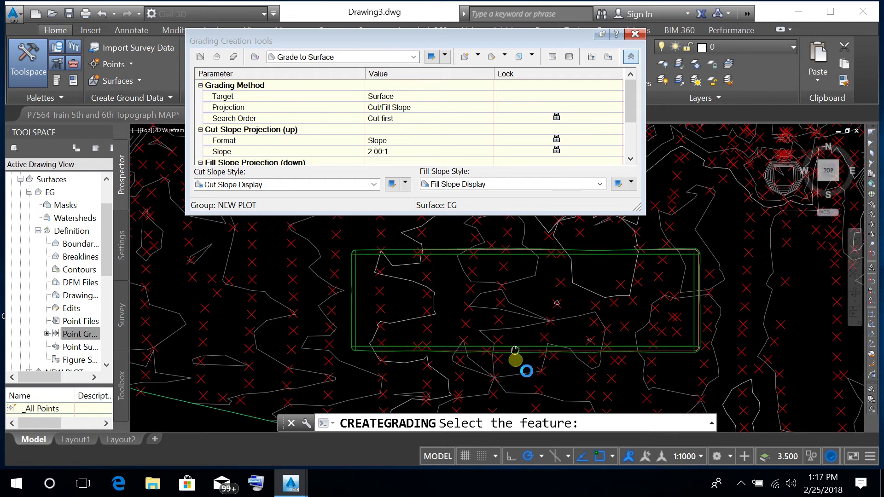
pyautogui.press('Escape')
pyautogui.click(509, 137)
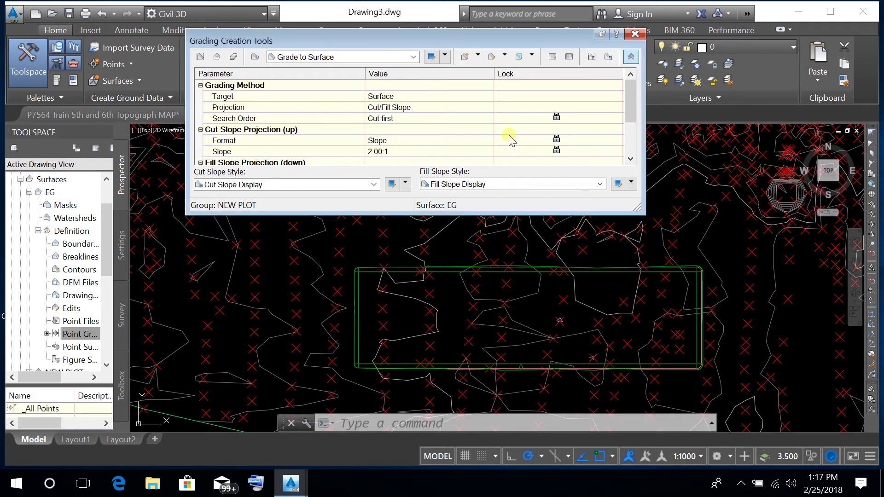
pyautogui.click(635, 33)
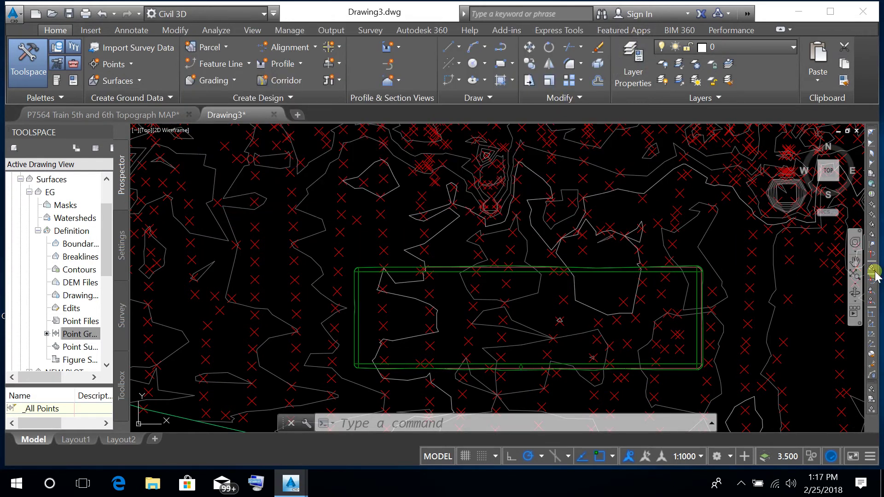
# Orbit the graded plot into a 3D view shaded with the Shades of Gray visual style
pyautogui.click(553, 340)
pyautogui.moveTo(590, 322)
pyautogui.keyDown('shift'); pyautogui.mouseDown(button='middle')
pyautogui.moveTo(584, 267)
pyautogui.moveTo(531, 253)
pyautogui.moveTo(542, 248)
pyautogui.mouseUp(button='middle'); pyautogui.keyUp('shift')
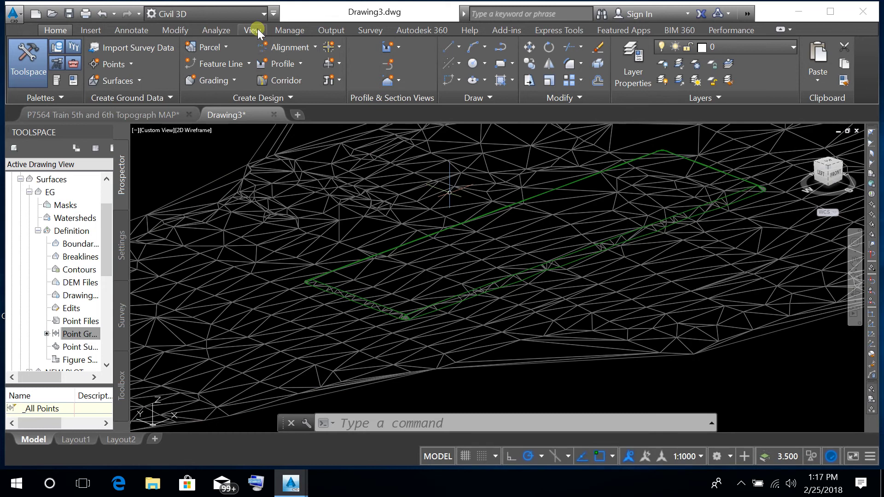
pyautogui.click(255, 29)
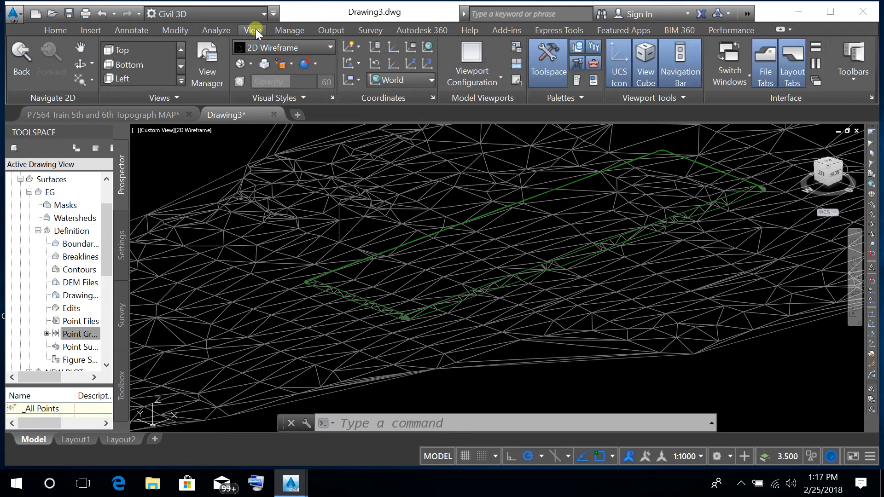
pyautogui.click(331, 46)
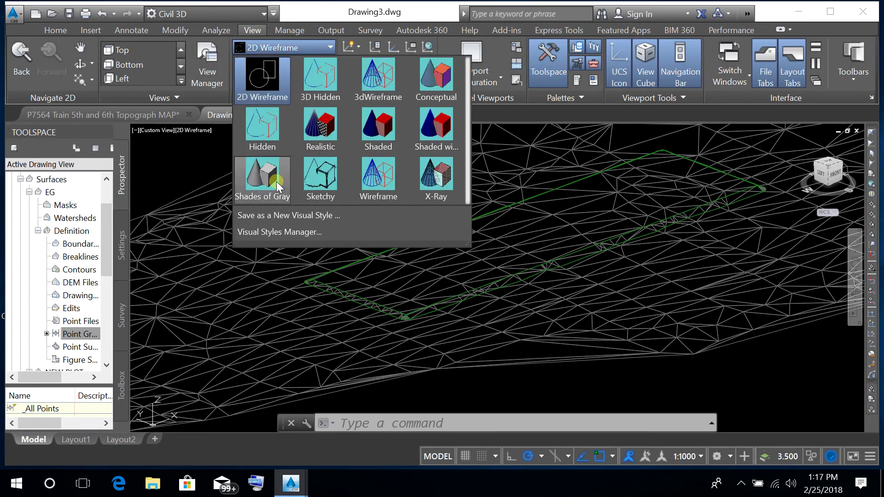
pyautogui.click(275, 182)
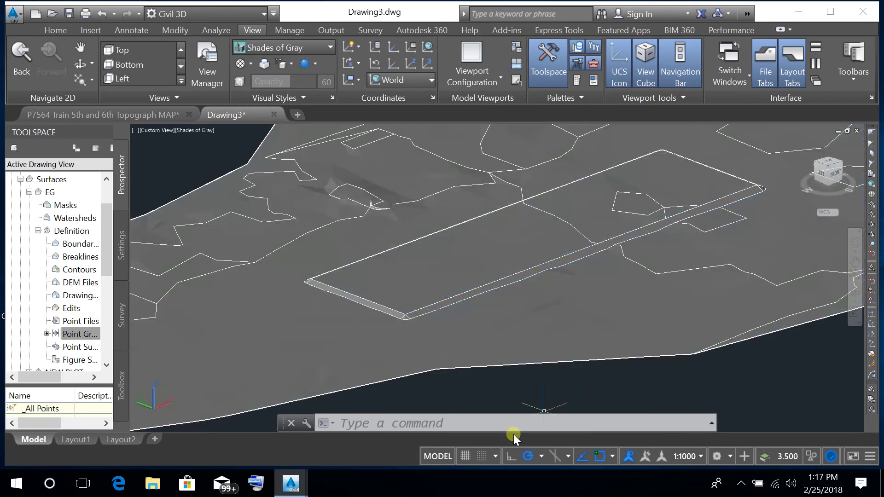
pyautogui.scroll(5, 386, 321)
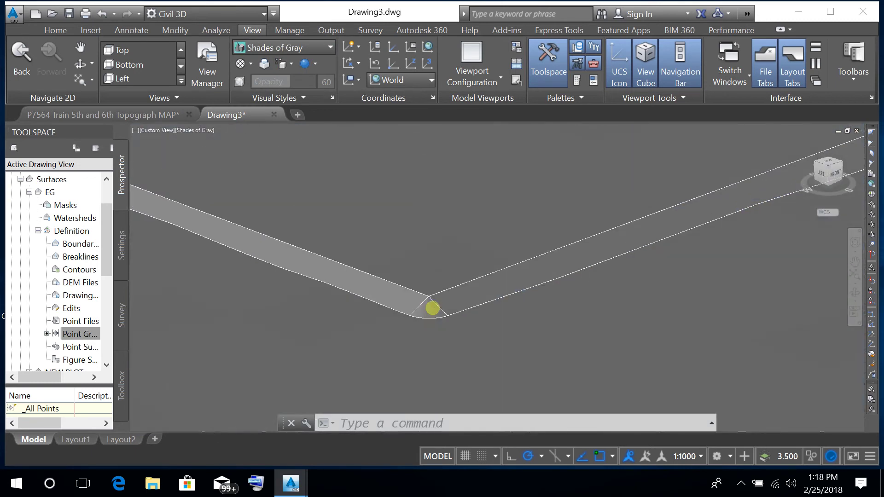
pyautogui.scroll(-3, 441, 306)
pyautogui.scroll(-3, 515, 322)
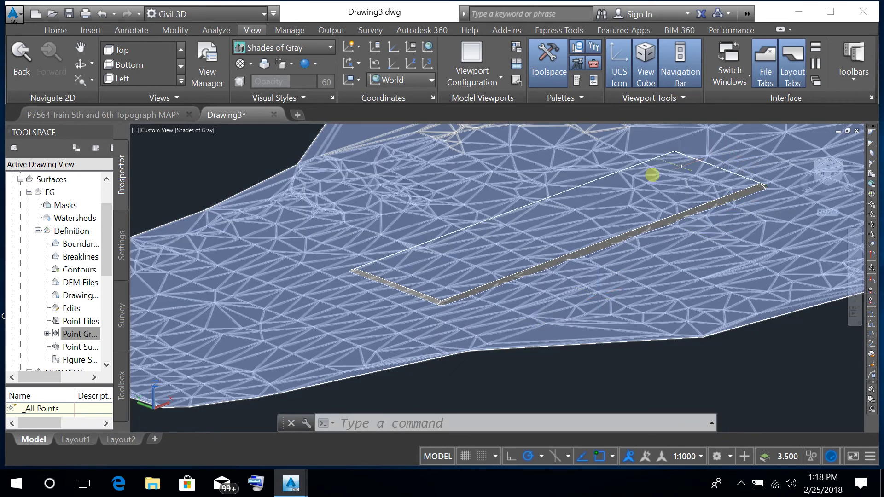
# Set SELECTIONPREVIEW to 0, then zoom and orbit the 3D view
pyautogui.write('SELECTIO')
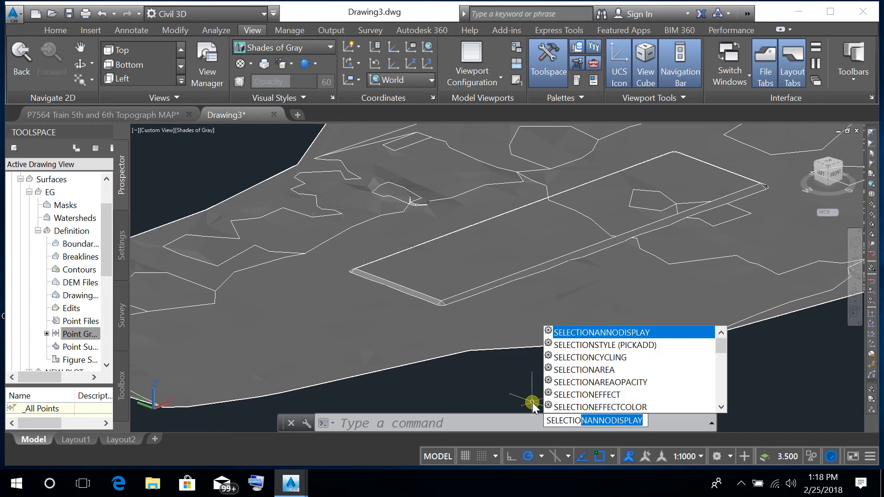
pyautogui.write('NPRE')
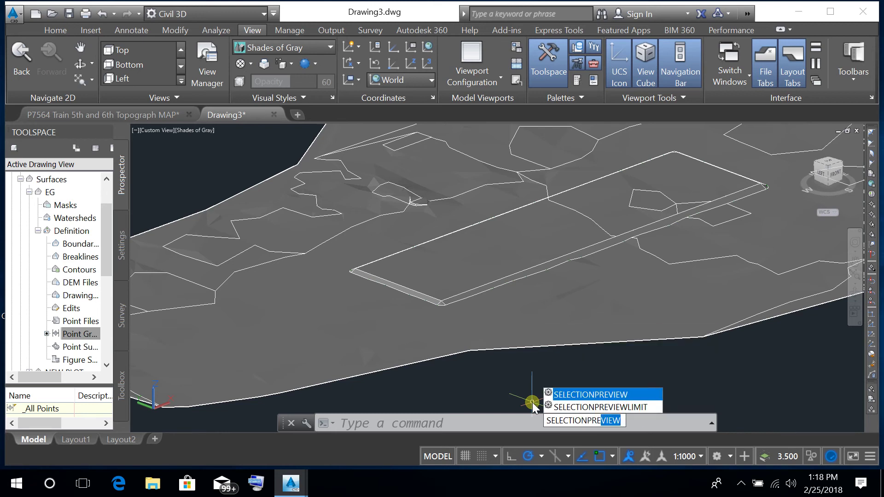
pyautogui.press('Return')
pyautogui.write('0')
pyautogui.press('Return')
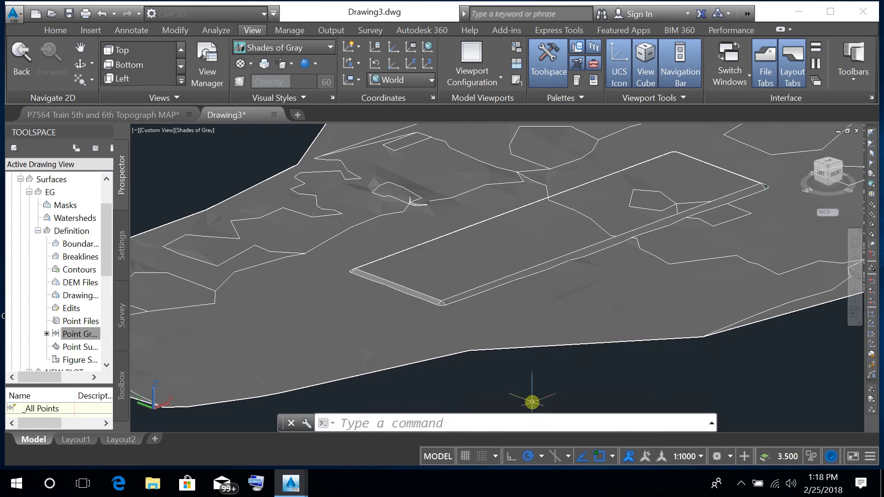
pyautogui.scroll(2, 446, 306)
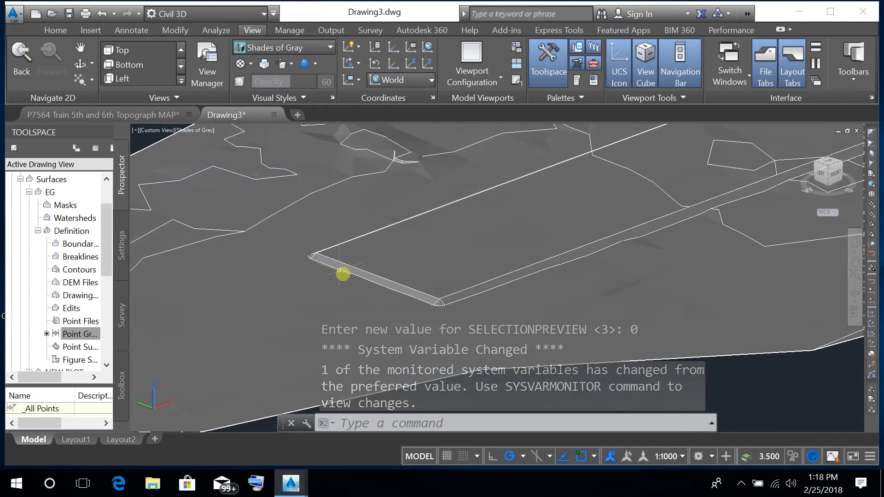
pyautogui.scroll(2, 478, 300)
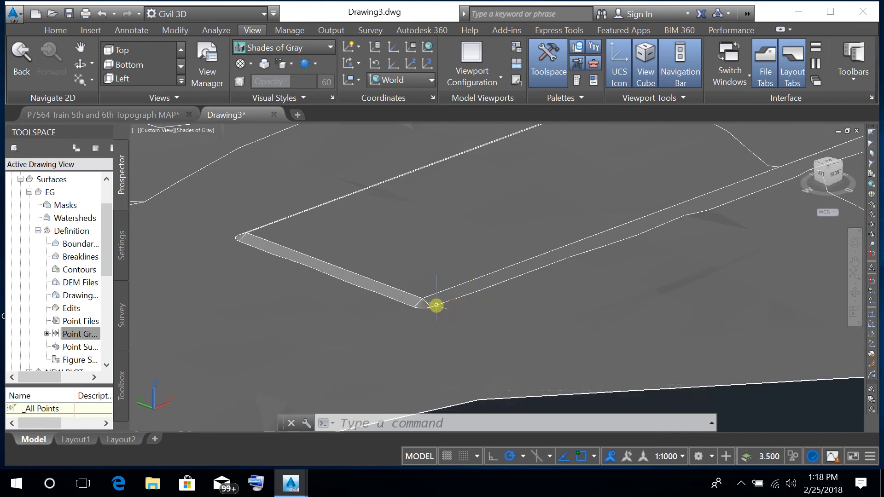
pyautogui.scroll(-5, 434, 305)
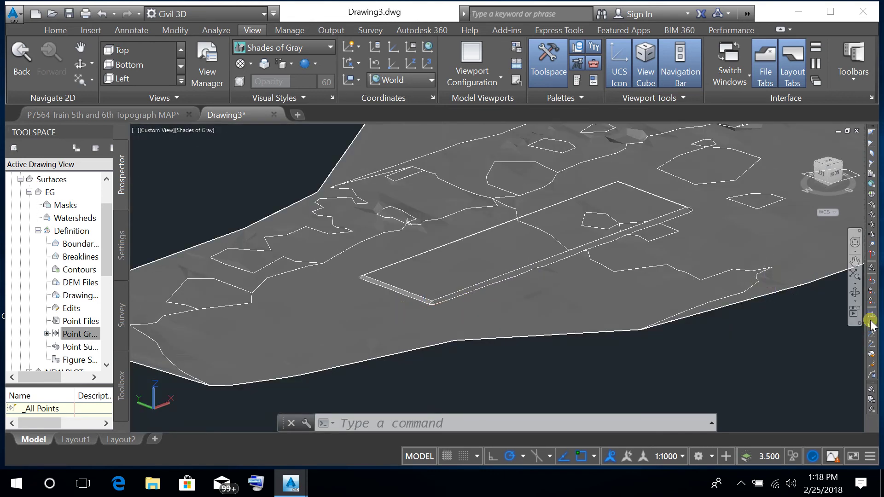
pyautogui.click(857, 294)
# Open Grading Volume Tools to report NEW PLOT's volumes: 0.00 Cu. M. cut, 460.04 Cu. M. fill
pyautogui.moveTo(568, 231)
pyautogui.mouseDown()
pyautogui.moveTo(584, 292)
pyautogui.moveTo(425, 259)
pyautogui.moveTo(428, 240)
pyautogui.moveTo(385, 231)
pyautogui.moveTo(484, 247)
pyautogui.moveTo(448, 247)
pyautogui.moveTo(464, 267)
pyautogui.moveTo(582, 306)
pyautogui.mouseUp()
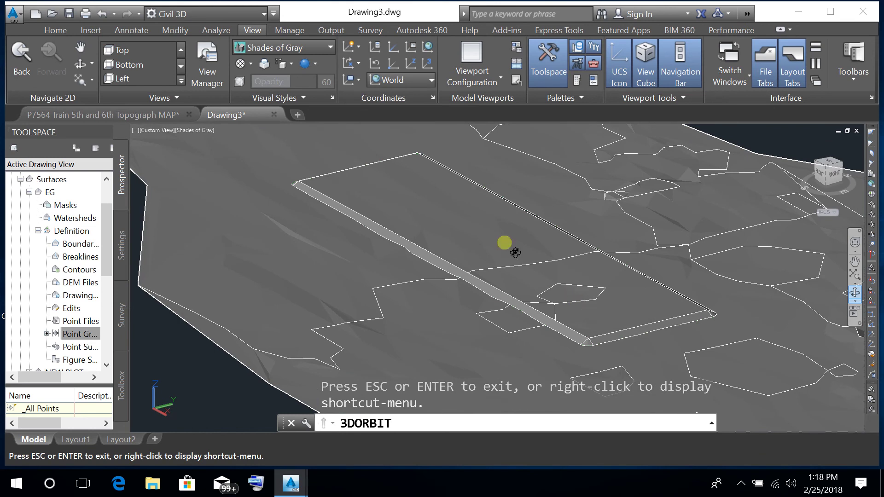
pyautogui.click(215, 31)
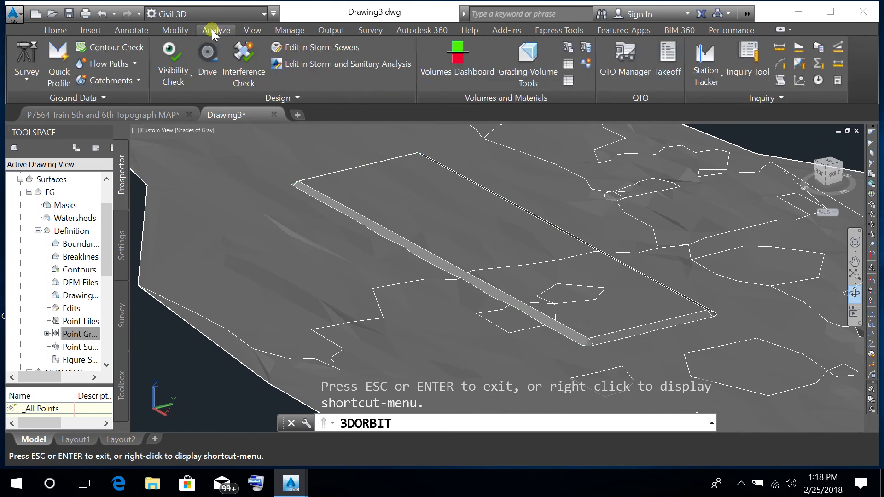
pyautogui.click(528, 64)
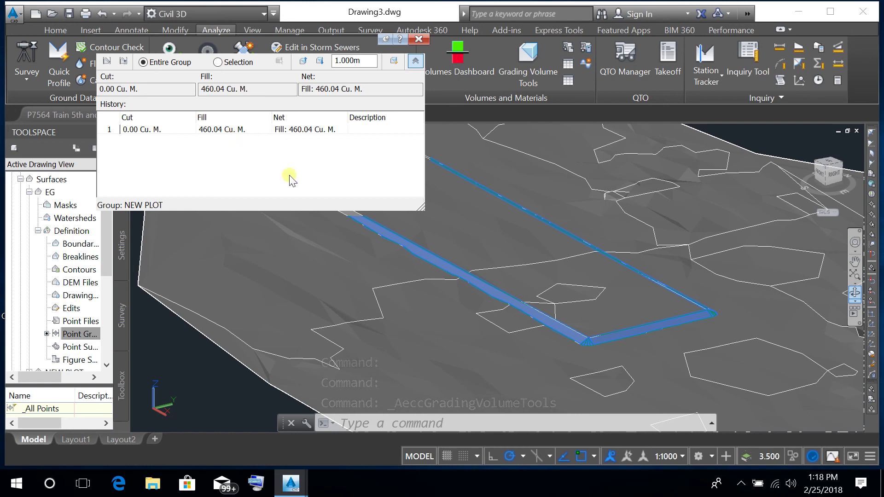
# Orbit the 3D view to see the whole graded plot, then show the hidden system tray icons
pyautogui.click(854, 295)
pyautogui.moveTo(458, 282)
pyautogui.mouseDown()
pyautogui.moveTo(610, 315)
pyautogui.moveTo(596, 304)
pyautogui.mouseUp()
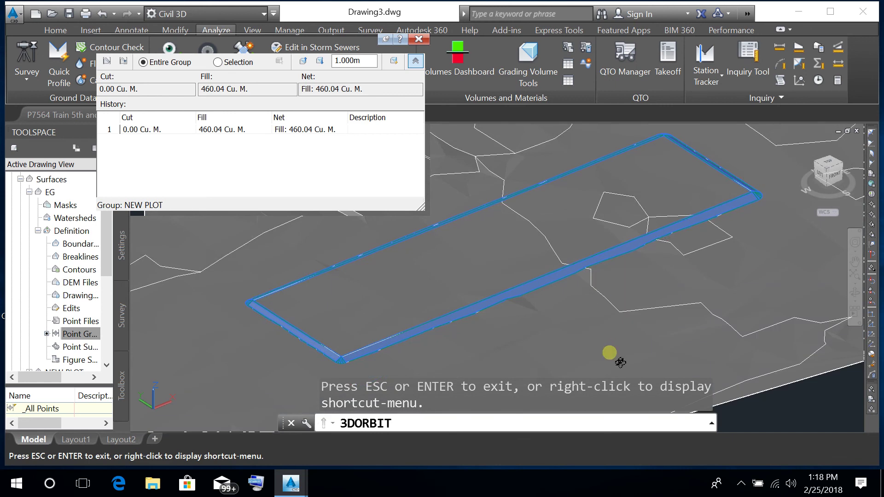
pyautogui.click(740, 482)
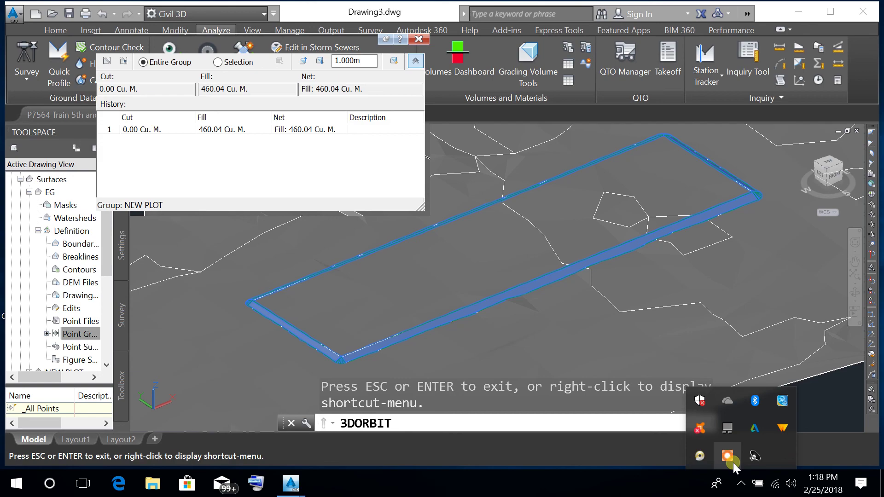